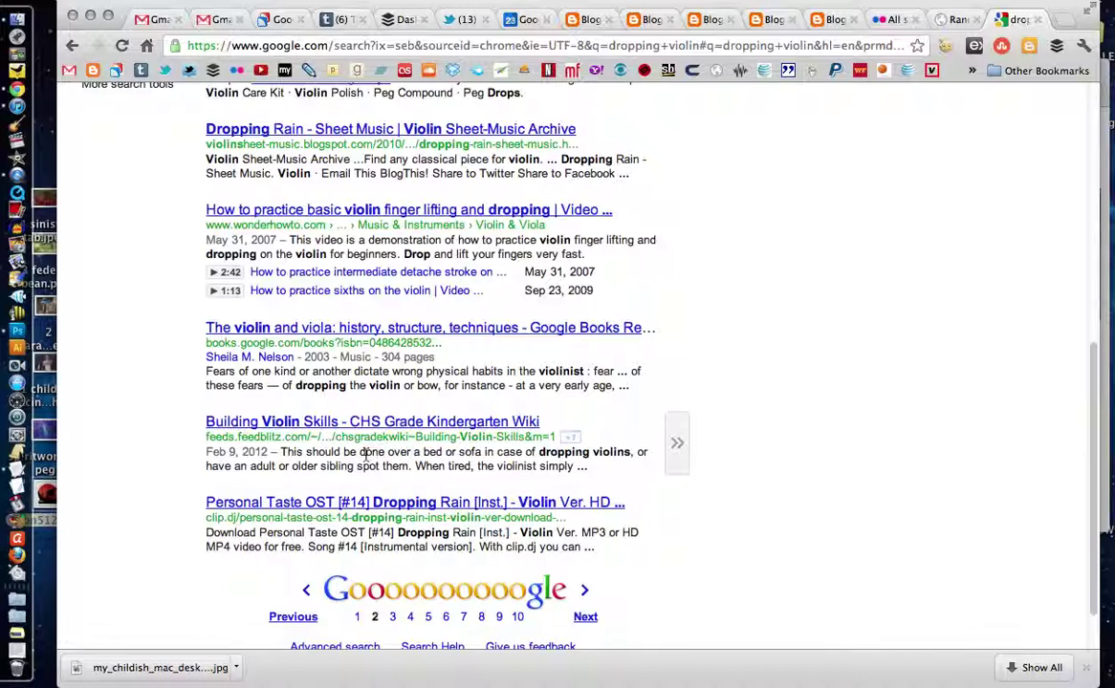
# - Copy the phrase "done over a bed or sofa" from the Building Violin Skills search result into the untitled text document
pyautogui.moveTo(358, 456); pyautogui.dragTo(456, 455)
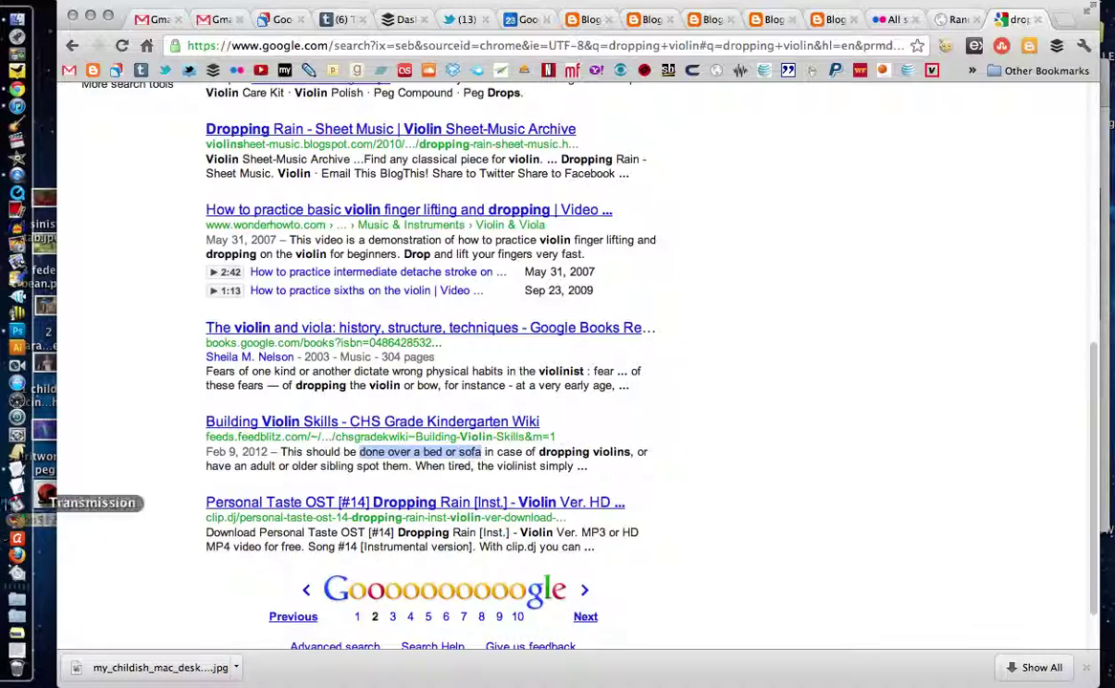
pyautogui.click(18, 469)
pyautogui.write('done over a bed or sofa')
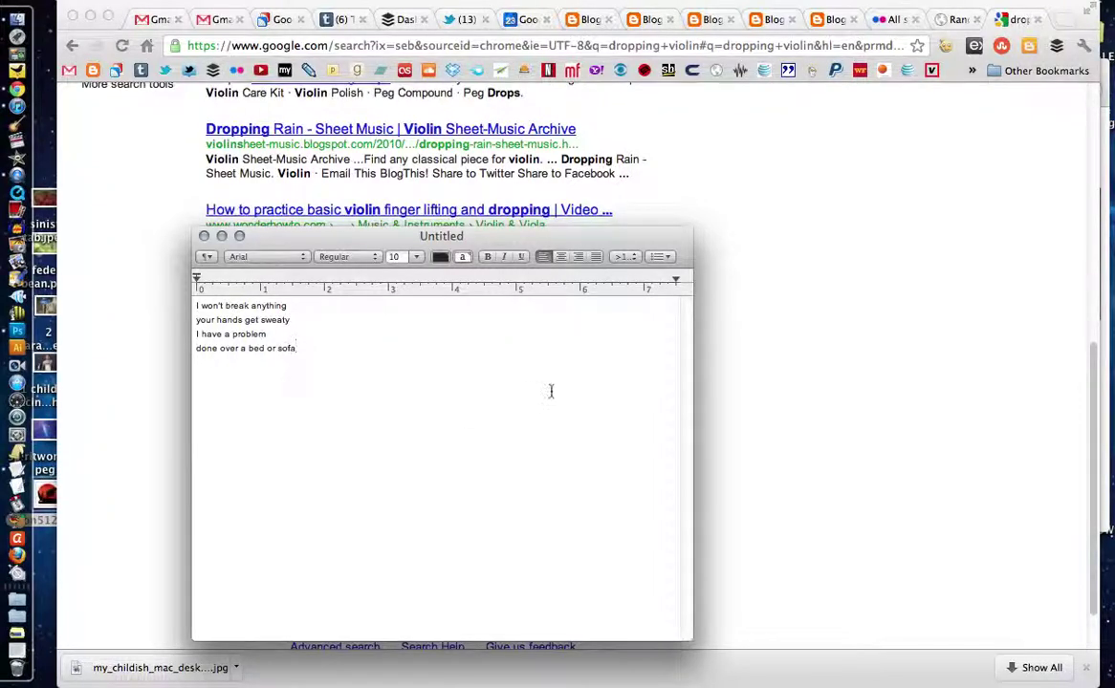
# - Switch to Chrome, find the violinist shadow photo in the "dropping violin" image results, and open its full-size version in Photoshop
pyautogui.press('super+Tab')
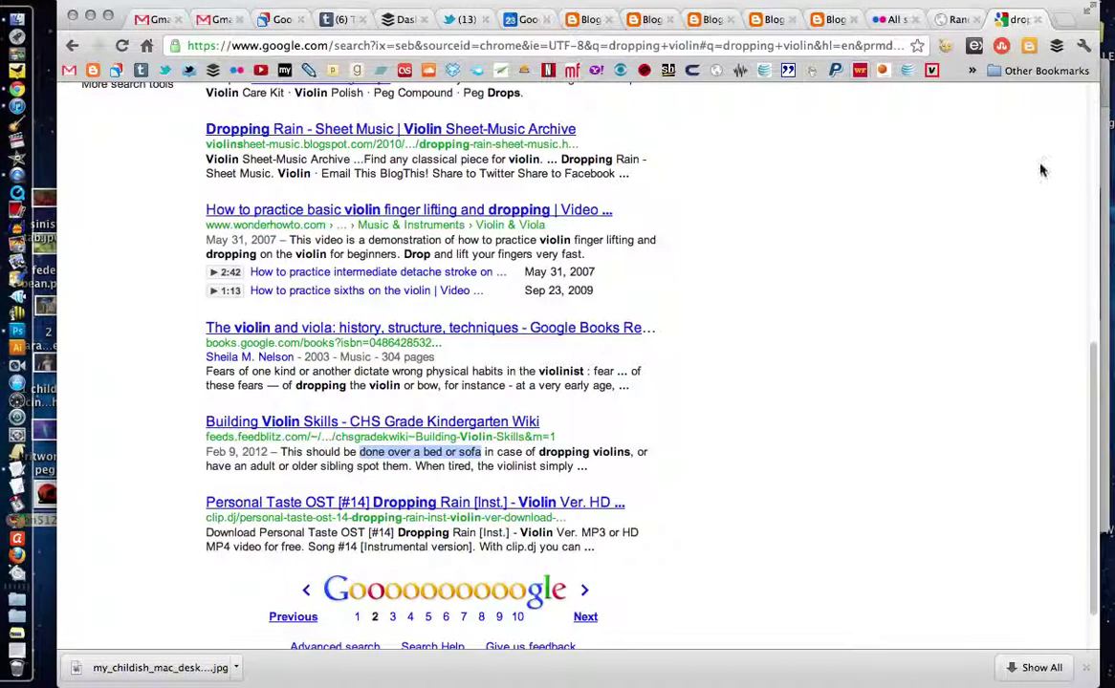
pyautogui.scroll(5, 1069, 154)
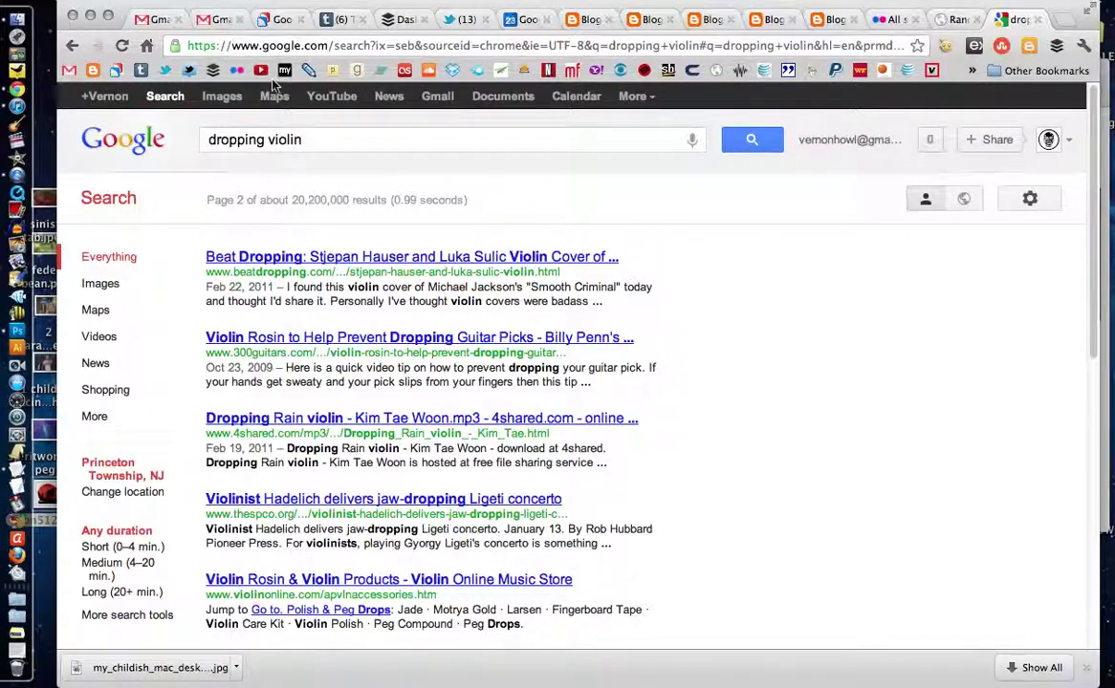
pyautogui.click(220, 99)
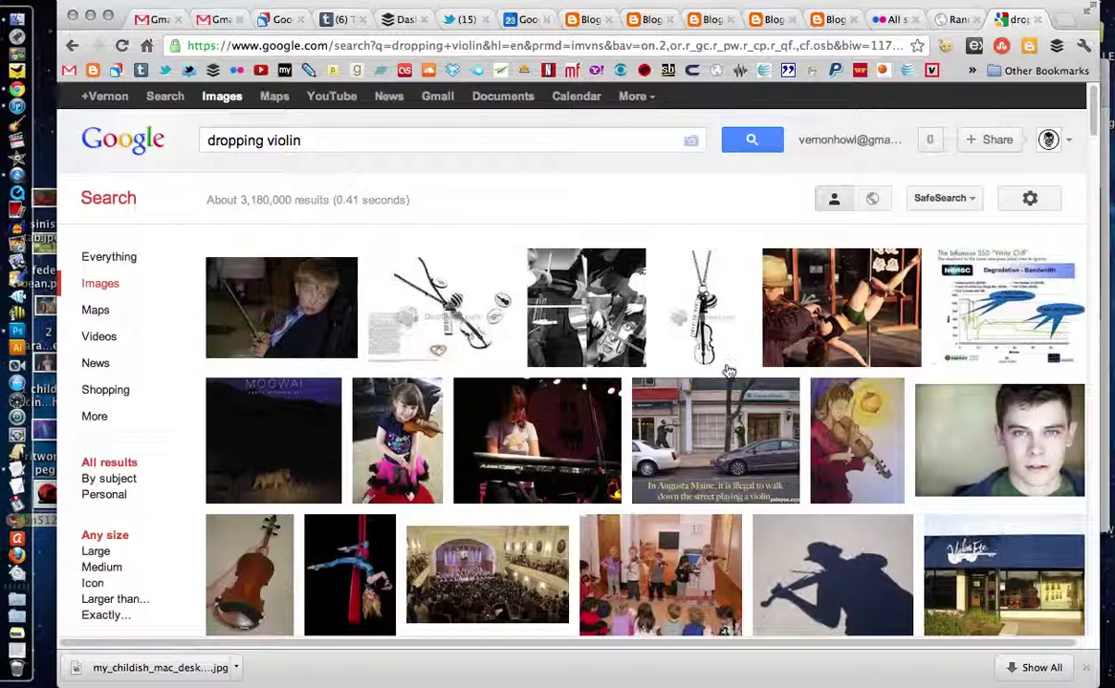
pyautogui.click(883, 594)
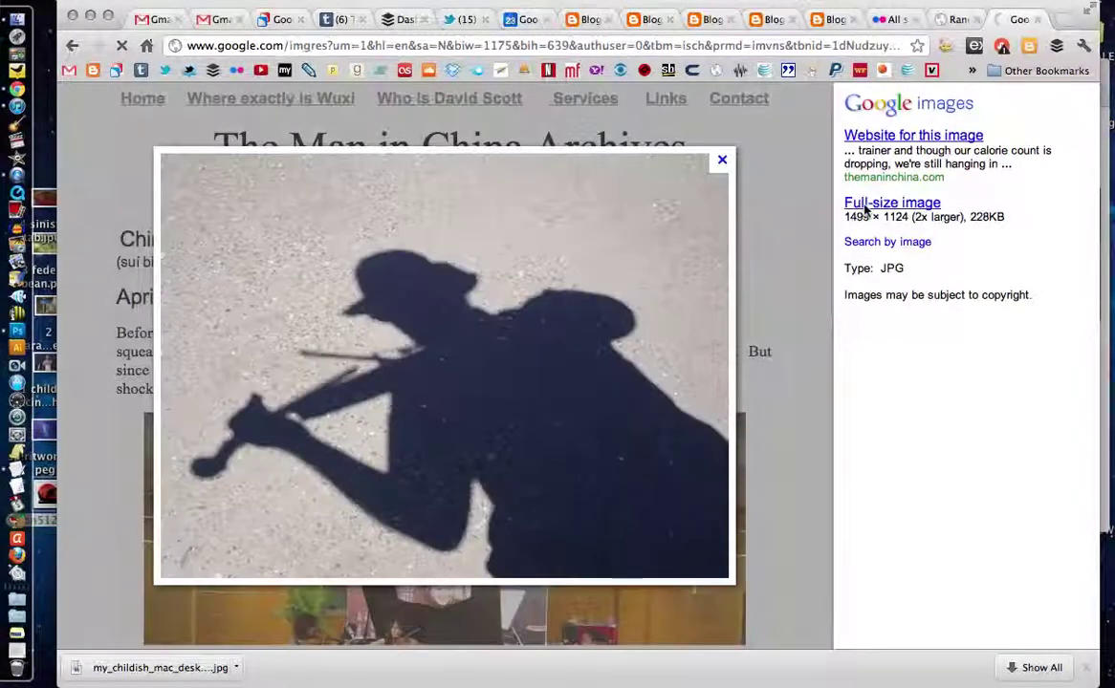
pyautogui.click(865, 209)
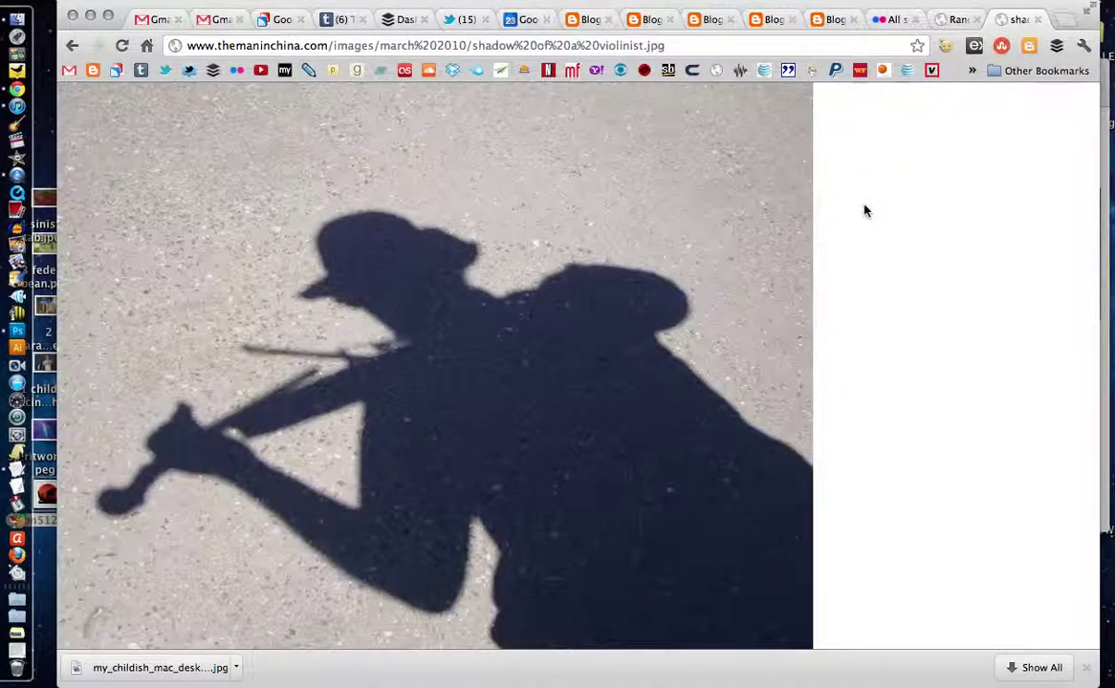
pyautogui.moveTo(438, 335); pyautogui.dragTo(18, 333)
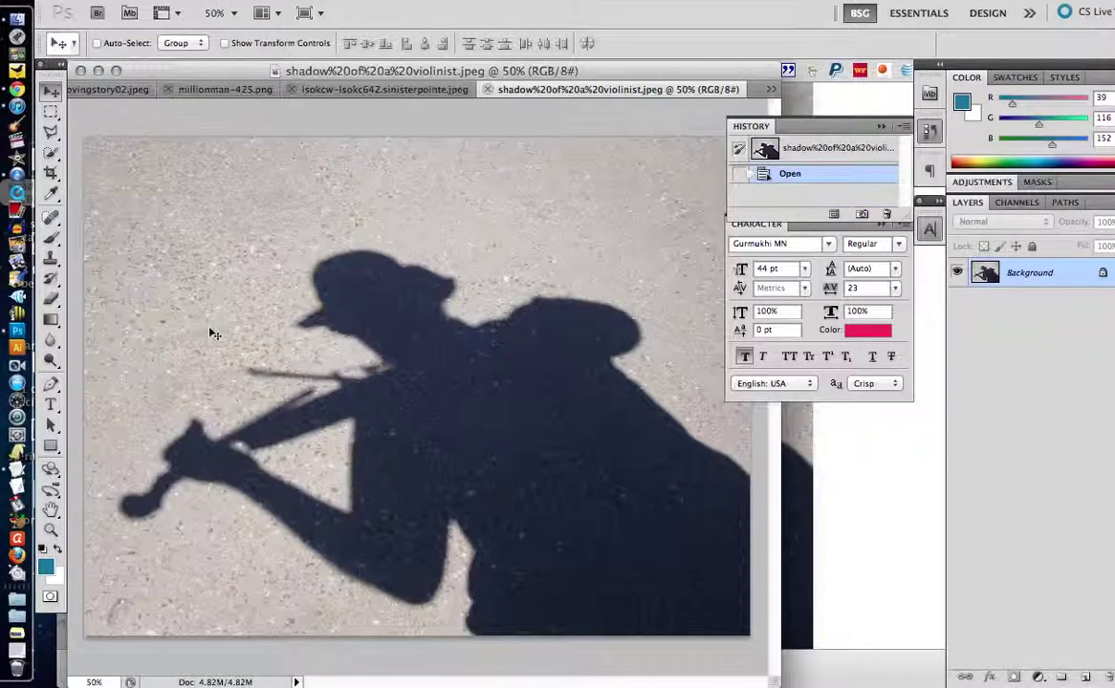
# - Trace the violinist's shadow with the Magnetic Lasso and copy the selection onto a new layer
pyautogui.click(55, 132)
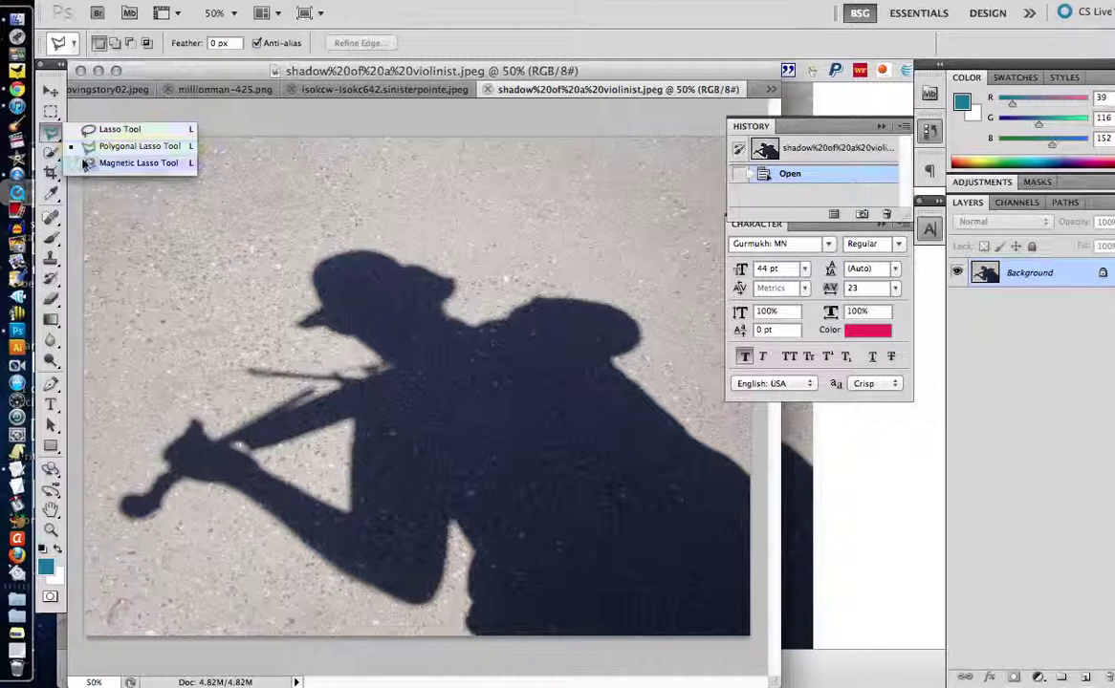
pyautogui.click(85, 163)
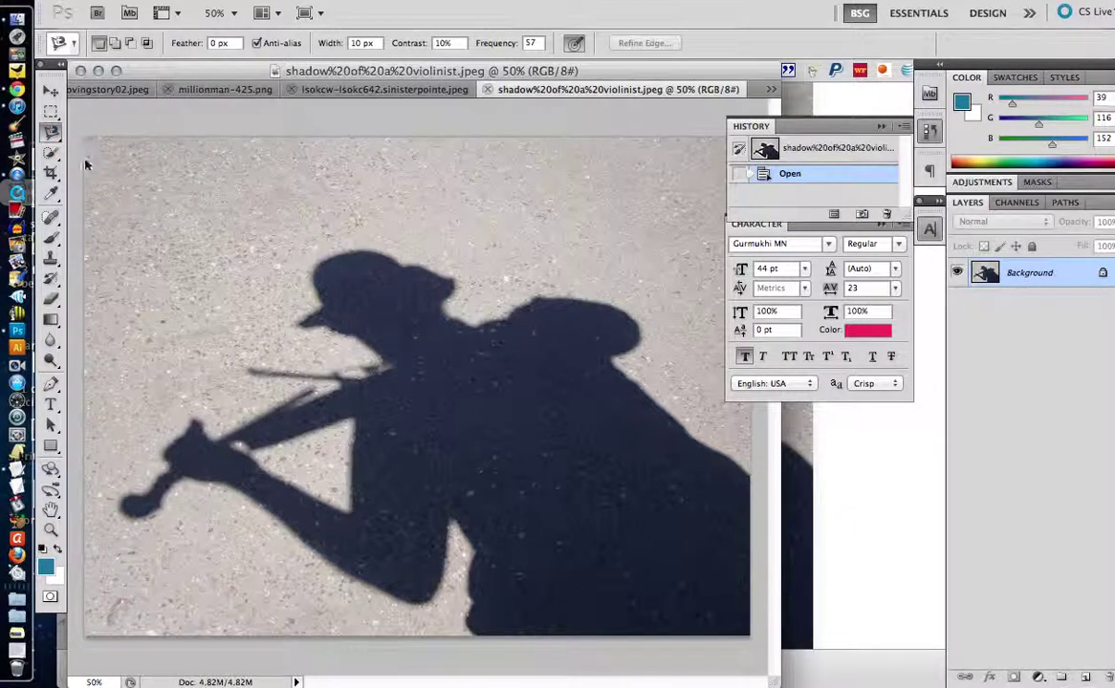
pyautogui.click(748, 468)
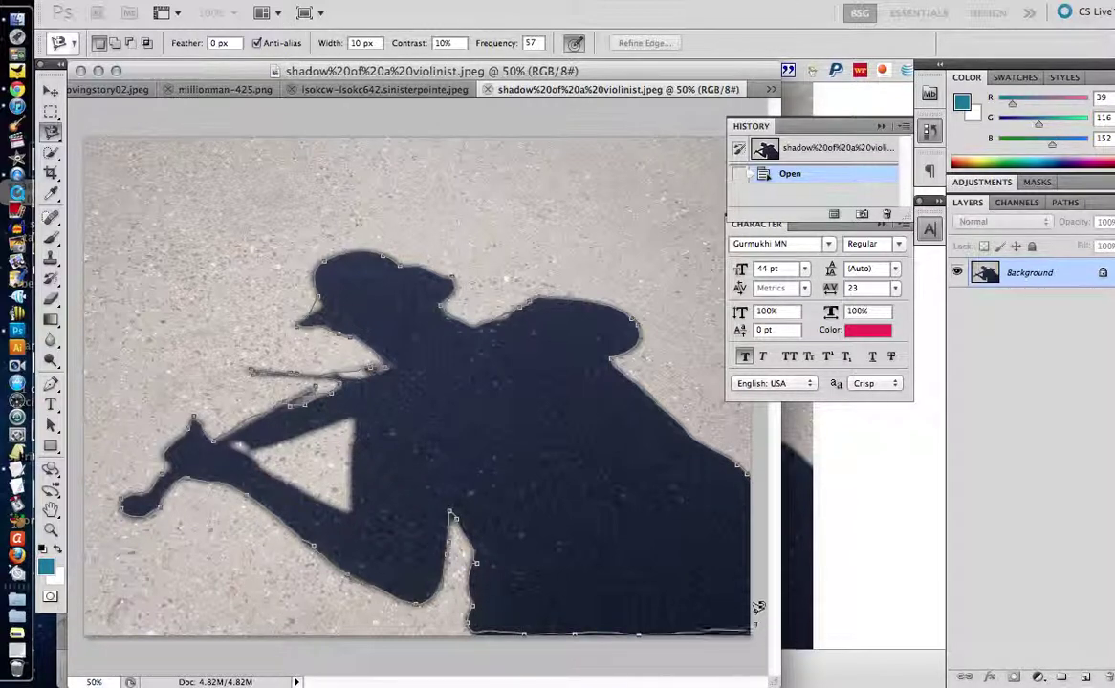
pyautogui.doubleClick(751, 469)
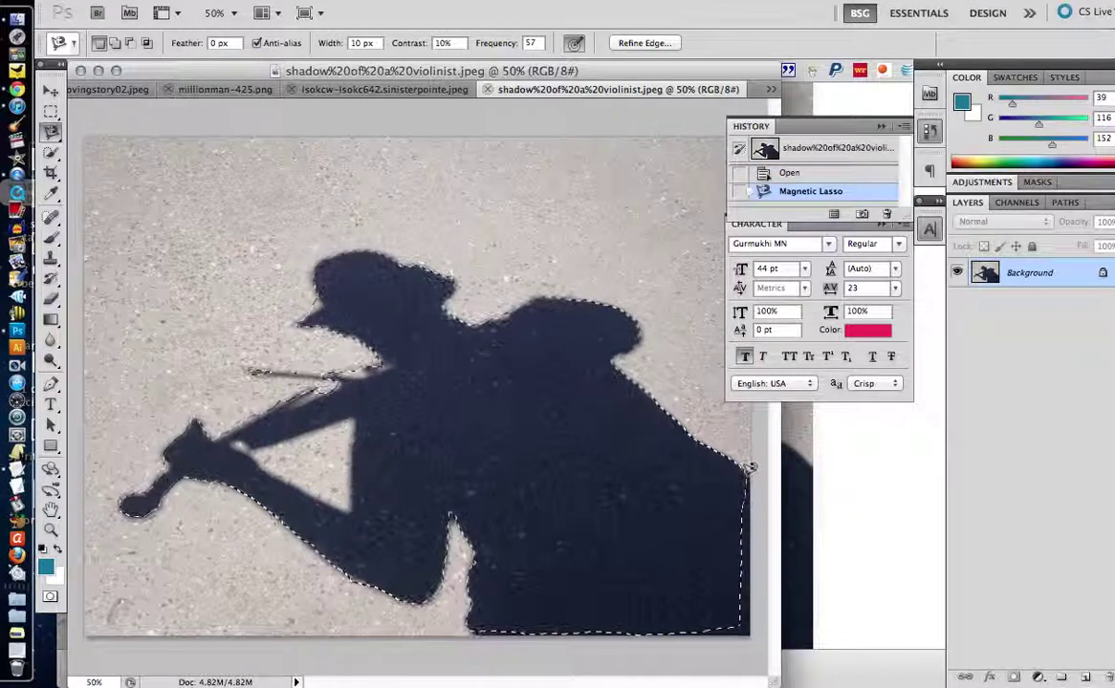
pyautogui.hotkey('ctrl', 'c')
pyautogui.hotkey('ctrl', 'v')
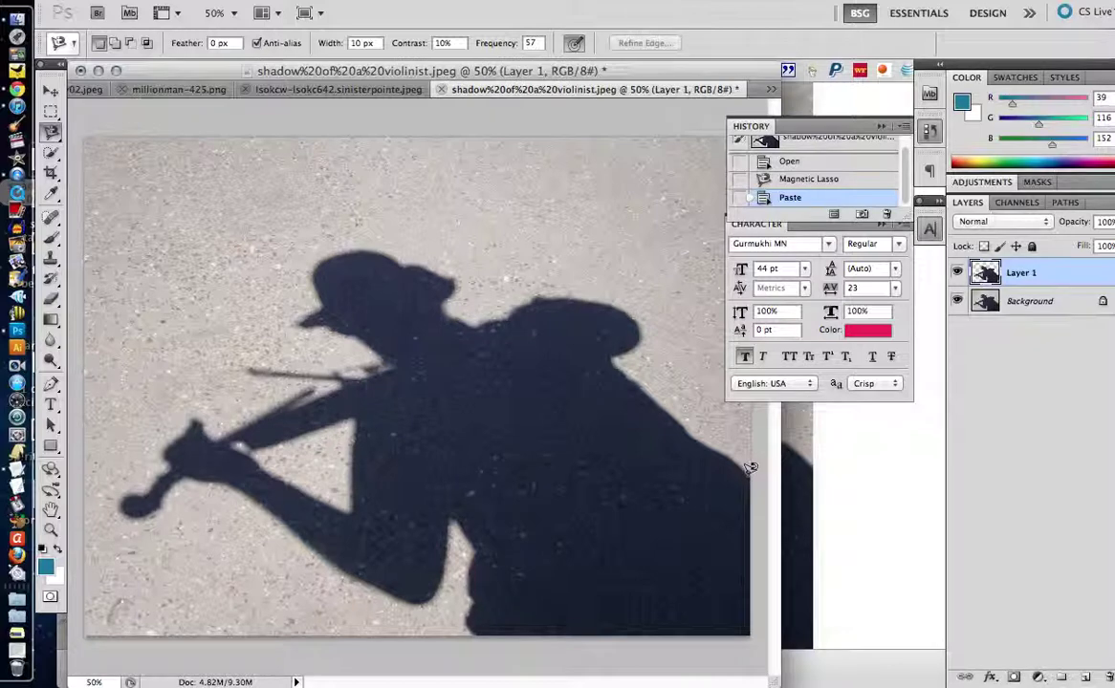
# - Crop the image to trim narrow strips off the photo's right and bottom edges
pyautogui.click(1024, 302)
pyautogui.hotkey('ctrl', '-')
pyautogui.moveTo(516, 440); pyautogui.dragTo(765, 631)
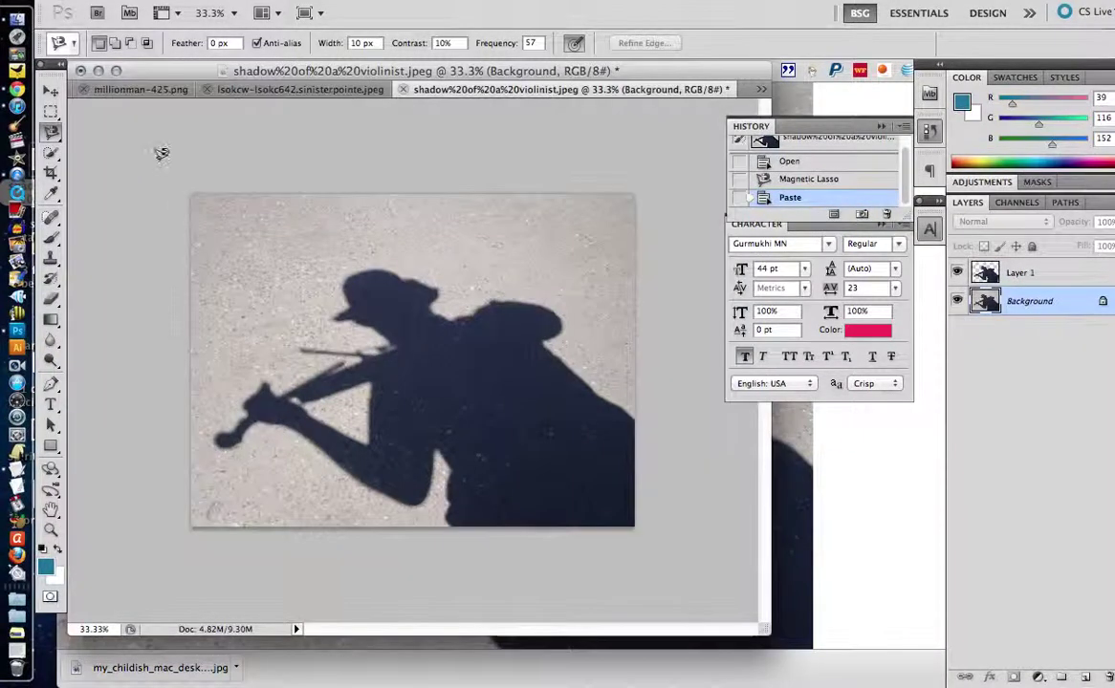
pyautogui.click(50, 153)
pyautogui.press('super+Tab')
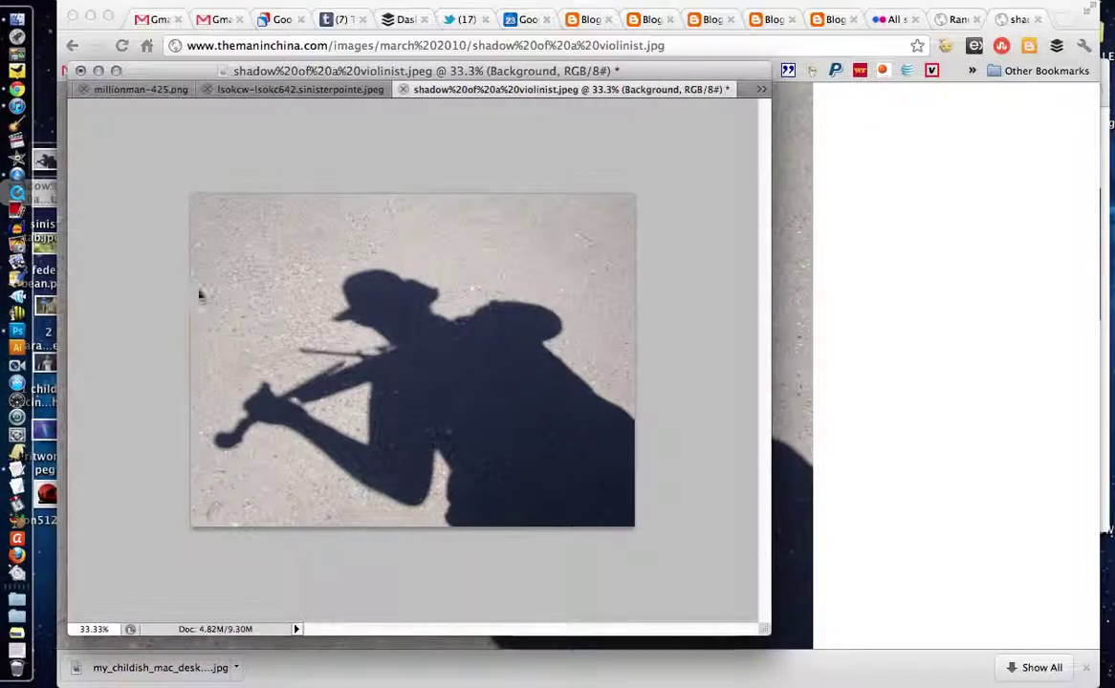
pyautogui.click(148, 167)
pyautogui.moveTo(192, 195); pyautogui.dragTo(626, 514)
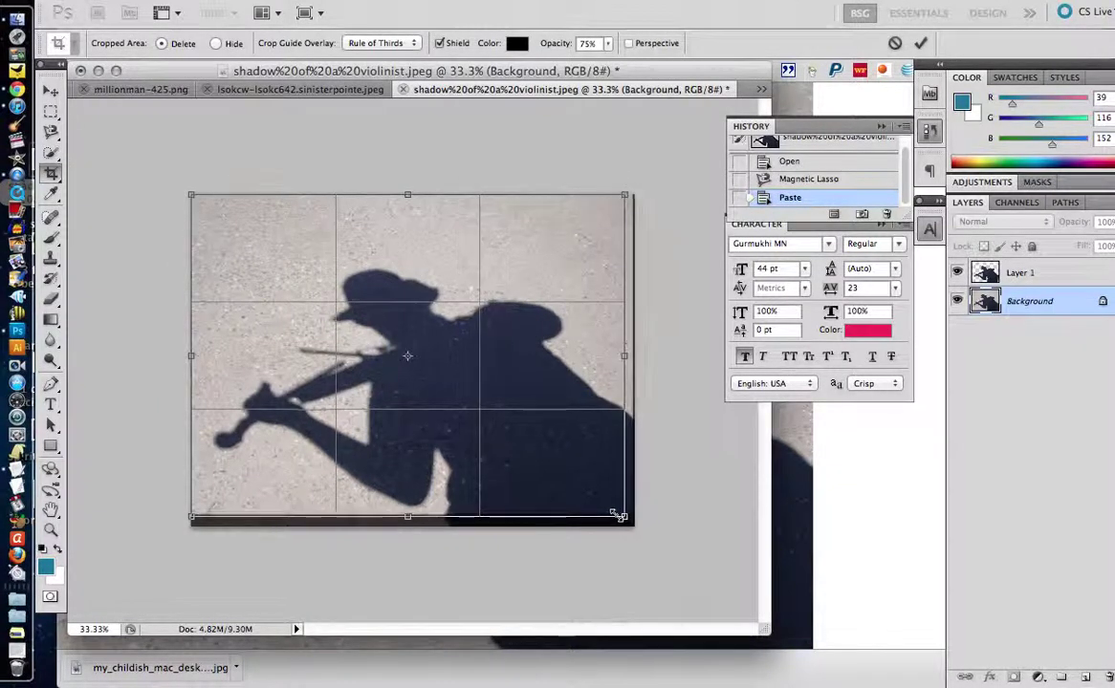
pyautogui.press('Escape')
pyautogui.press('Return')
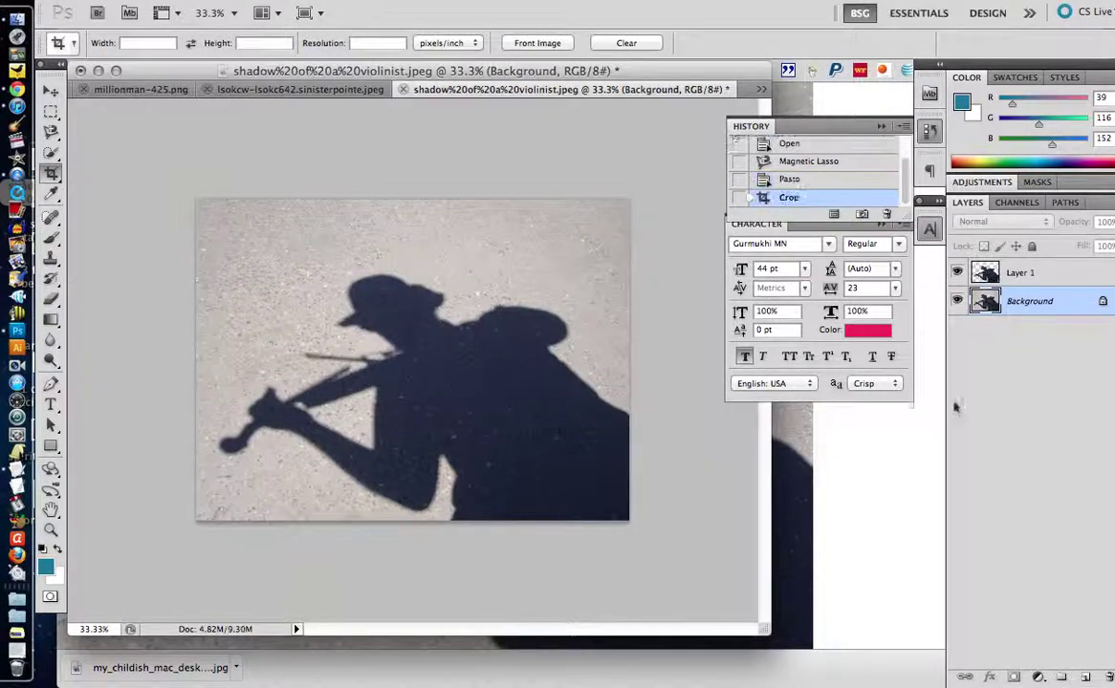
# - Add a Bevel and Emboss effect to Layer 1 with Emboss style, 4 px soften, and 100% highlight and shadow opacity
pyautogui.click(1019, 273)
pyautogui.click(990, 676)
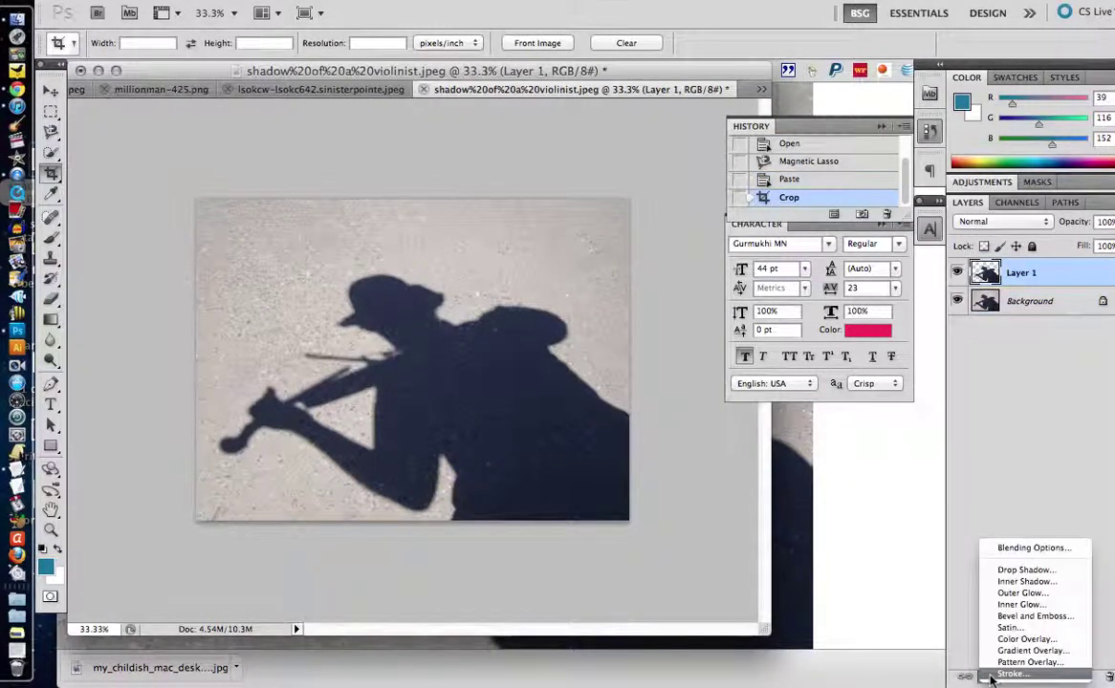
pyautogui.click(1026, 618)
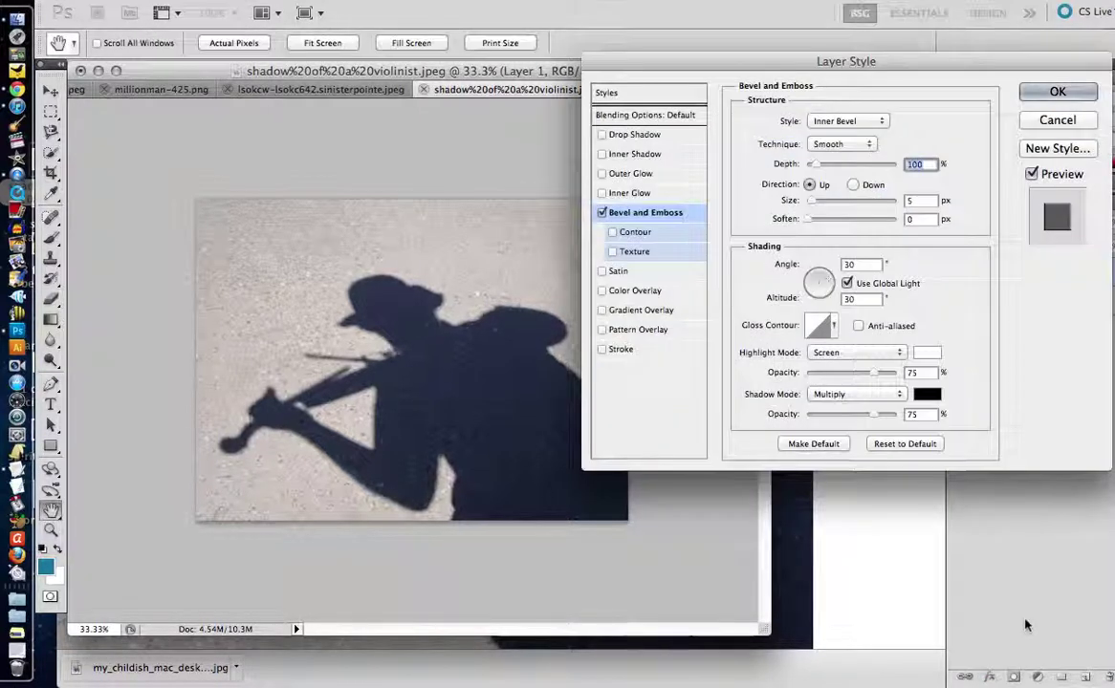
pyautogui.click(833, 220)
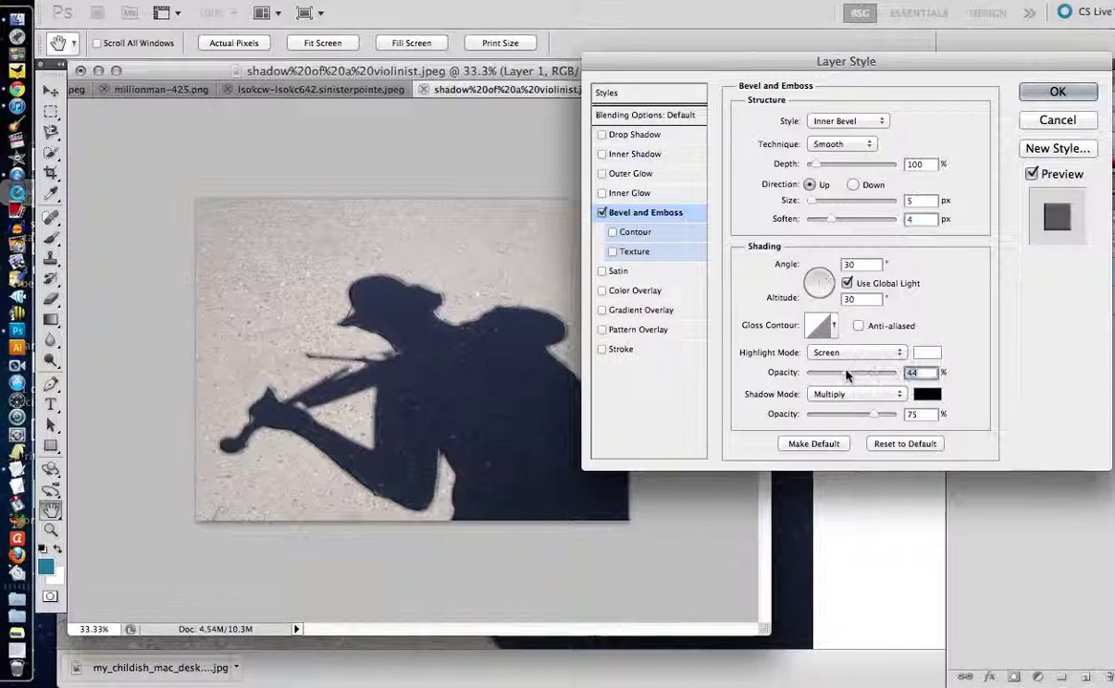
pyautogui.moveTo(873, 372); pyautogui.dragTo(910, 375)
pyautogui.moveTo(869, 415); pyautogui.dragTo(926, 412)
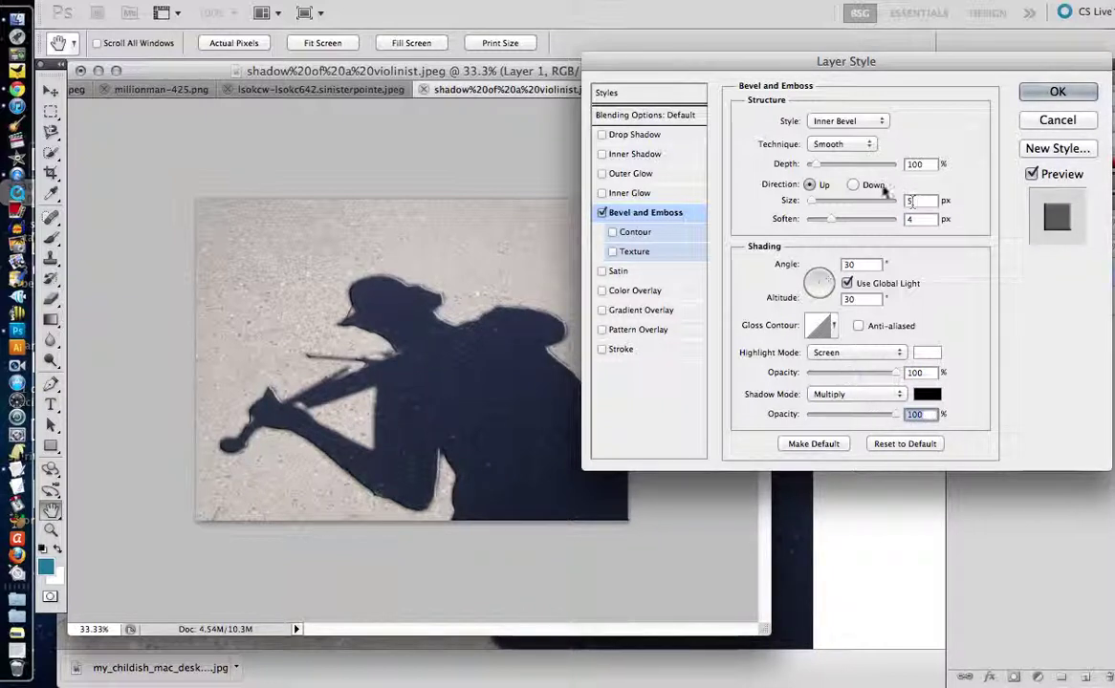
pyautogui.click(842, 121)
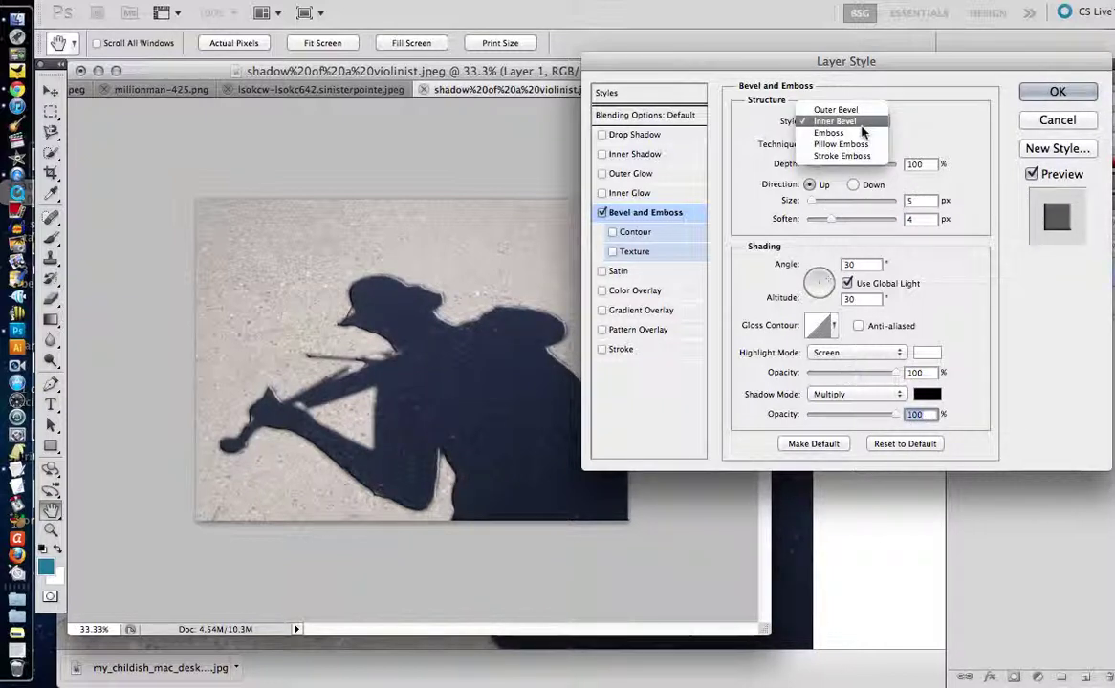
pyautogui.click(861, 133)
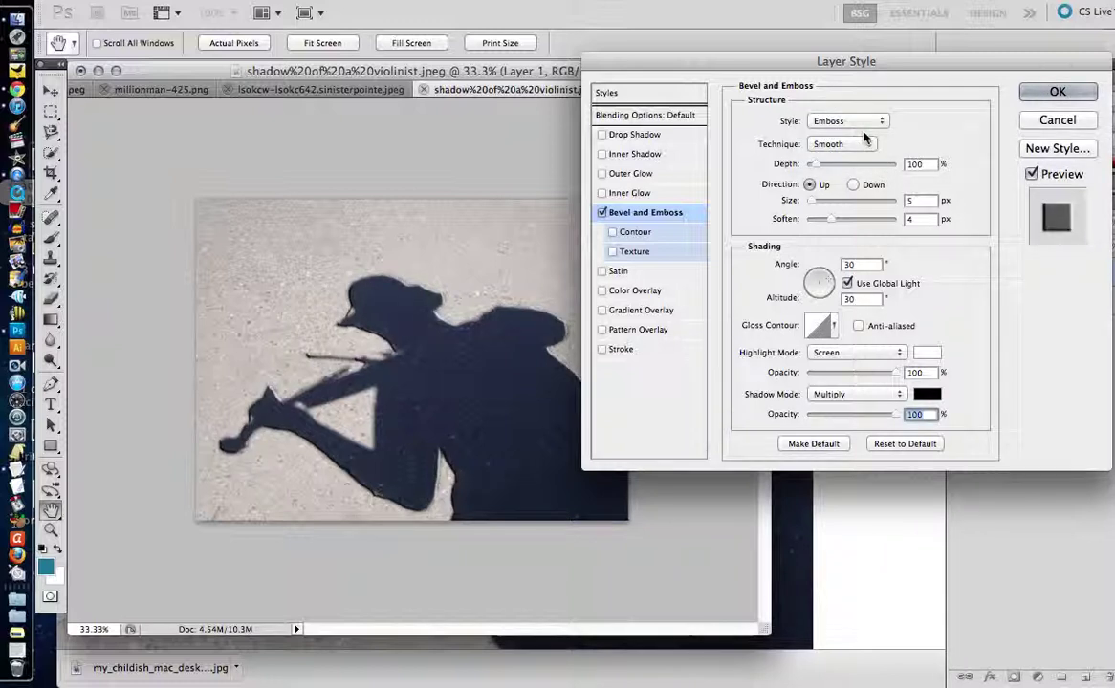
# - Try the Chisel Hard and Chisel Soft emboss techniques, and return the technique to Smooth
pyautogui.click(864, 142)
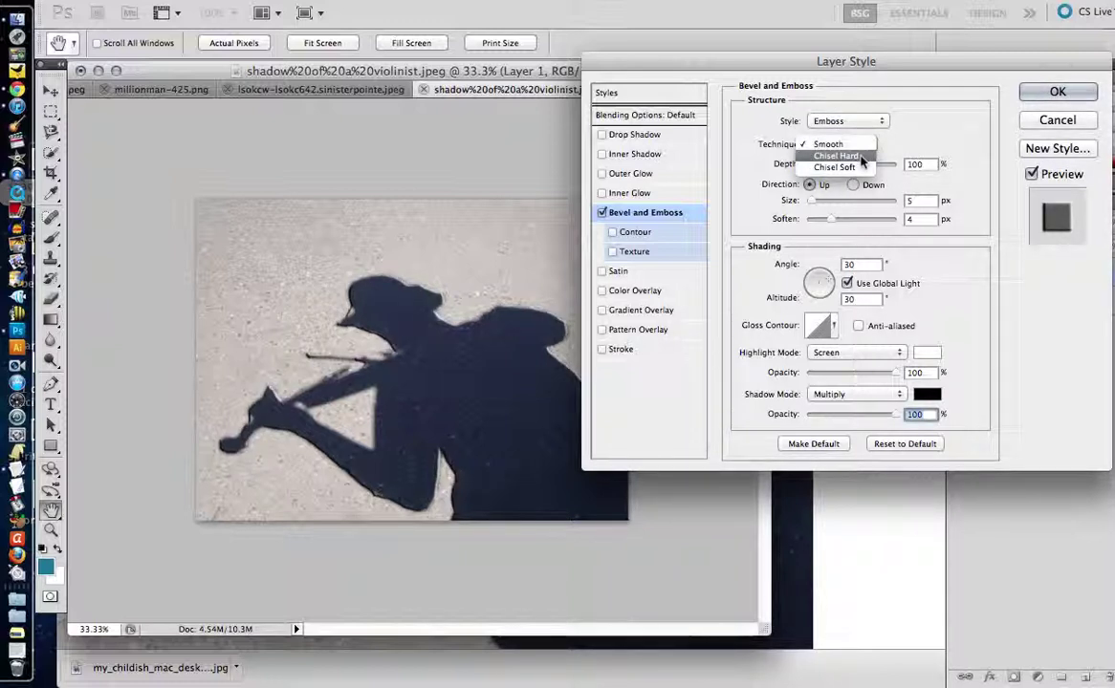
pyautogui.click(861, 156)
pyautogui.click(861, 145)
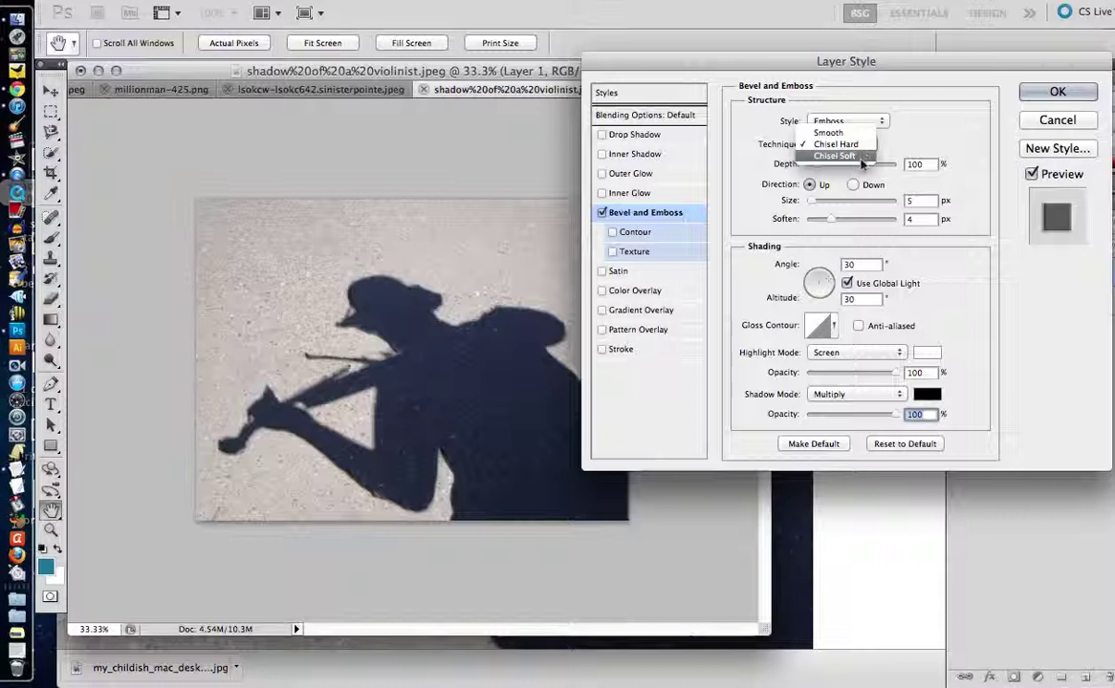
pyautogui.click(860, 156)
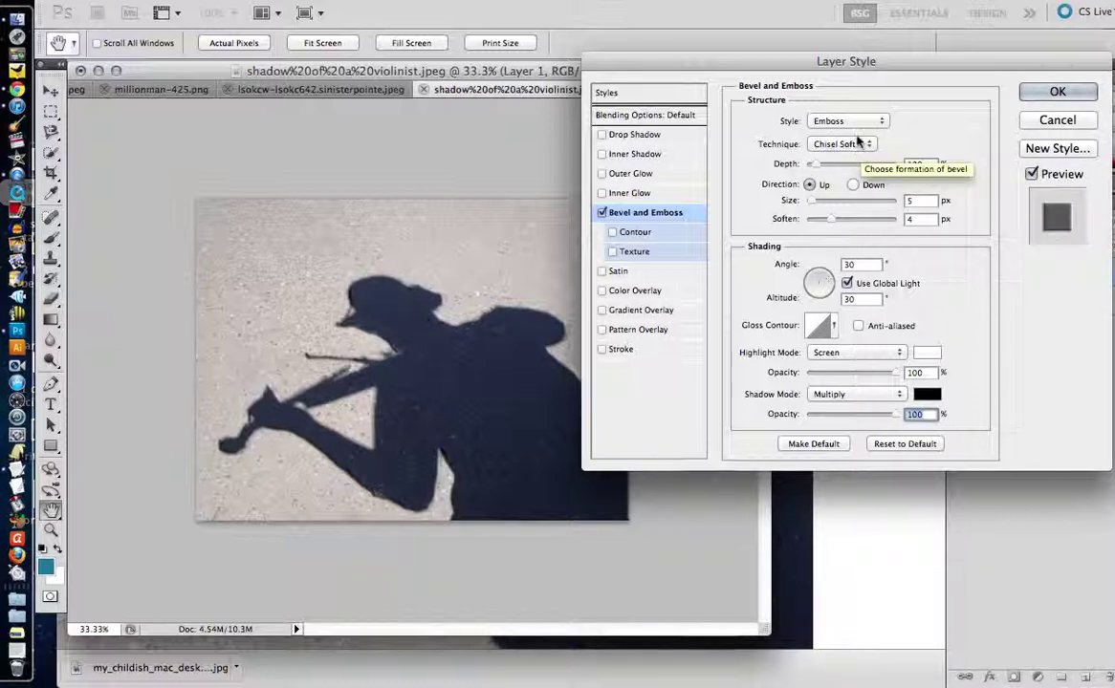
pyautogui.click(861, 145)
pyautogui.click(856, 122)
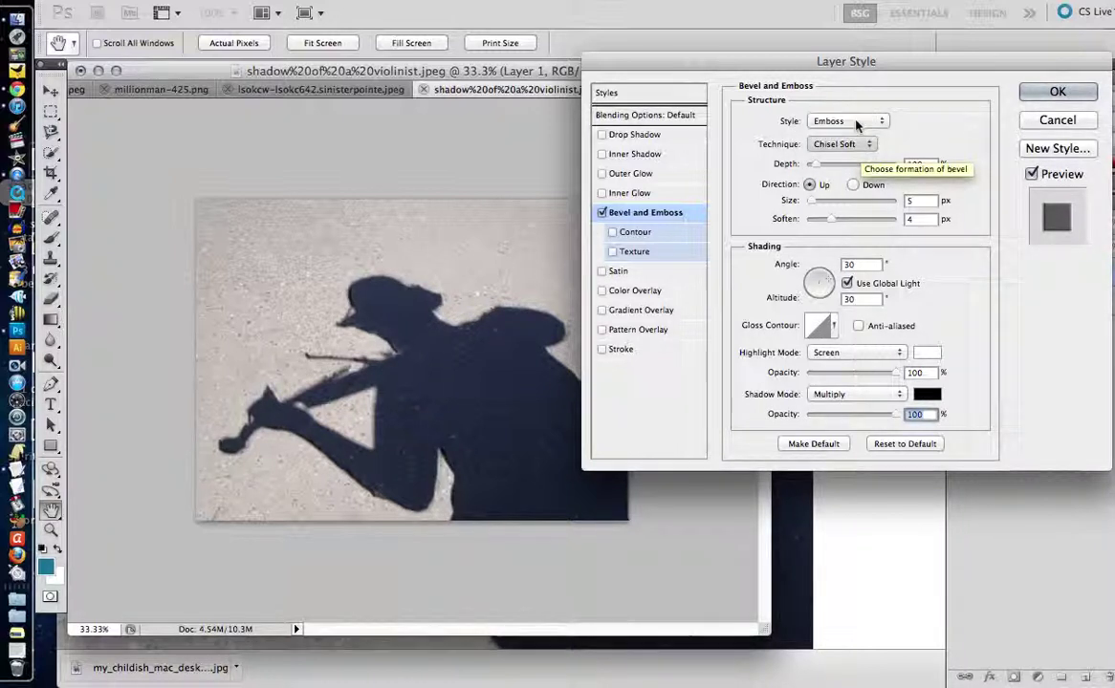
# - Set the emboss depth to 790%, the size to 13 px and the soften value to 13 px
pyautogui.click(847, 164)
pyautogui.click(865, 165)
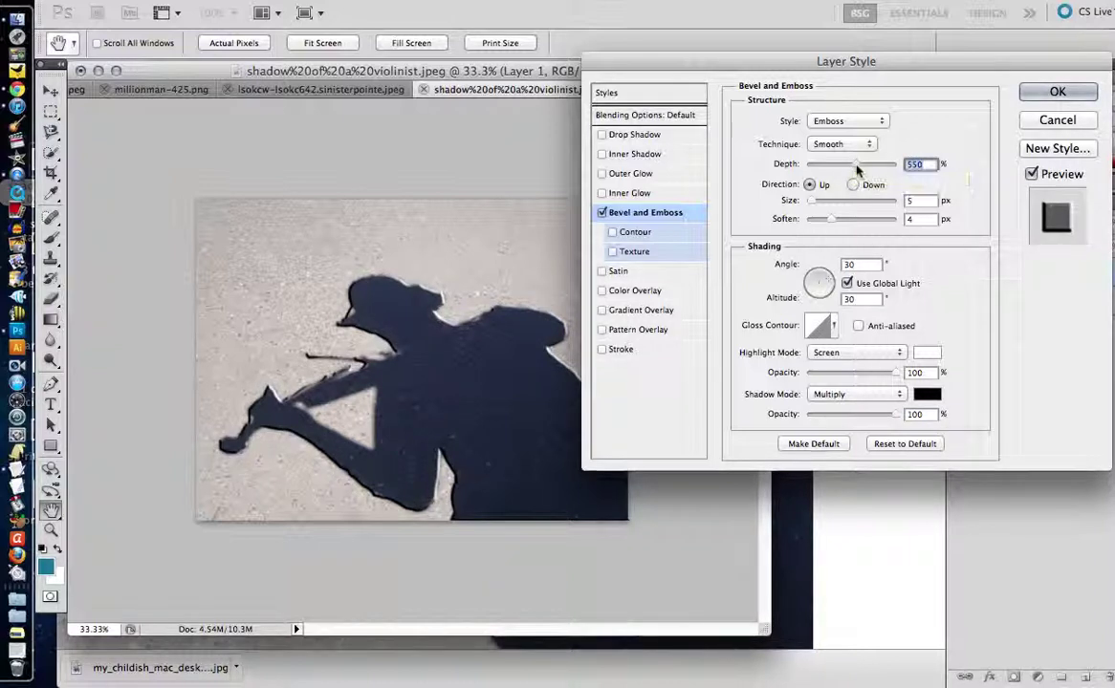
pyautogui.moveTo(828, 205); pyautogui.dragTo(814, 205)
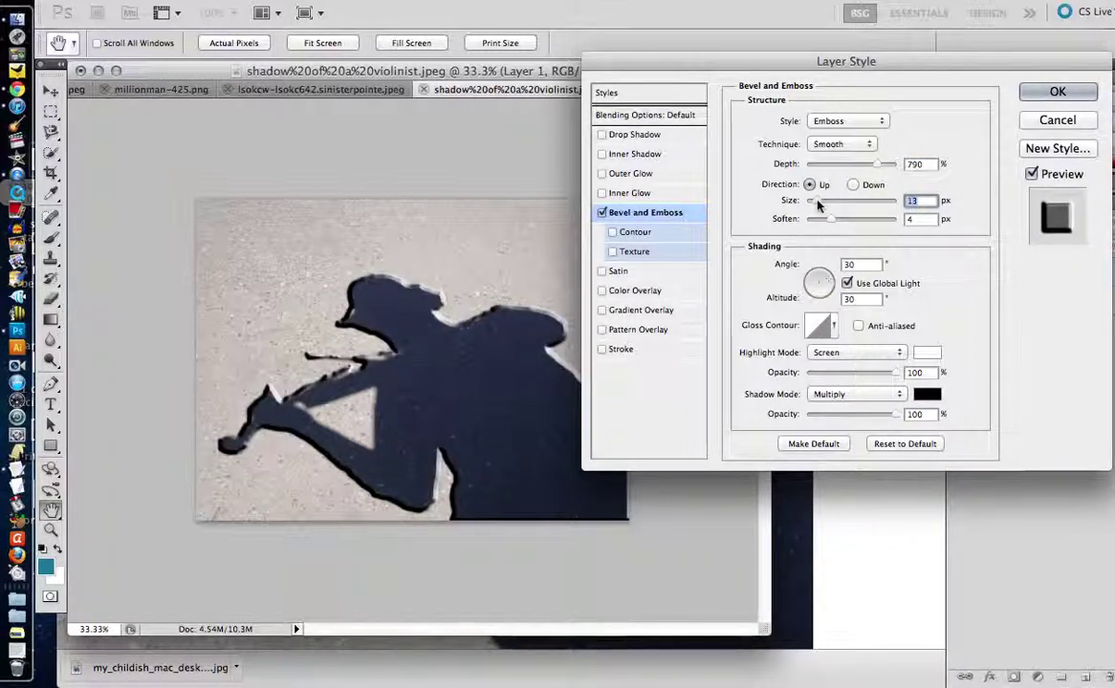
pyautogui.click(839, 222)
pyautogui.press('Up')
pyautogui.press('Up')
pyautogui.press('Up')
pyautogui.press('Up')
pyautogui.press('Up')
pyautogui.press('Up')
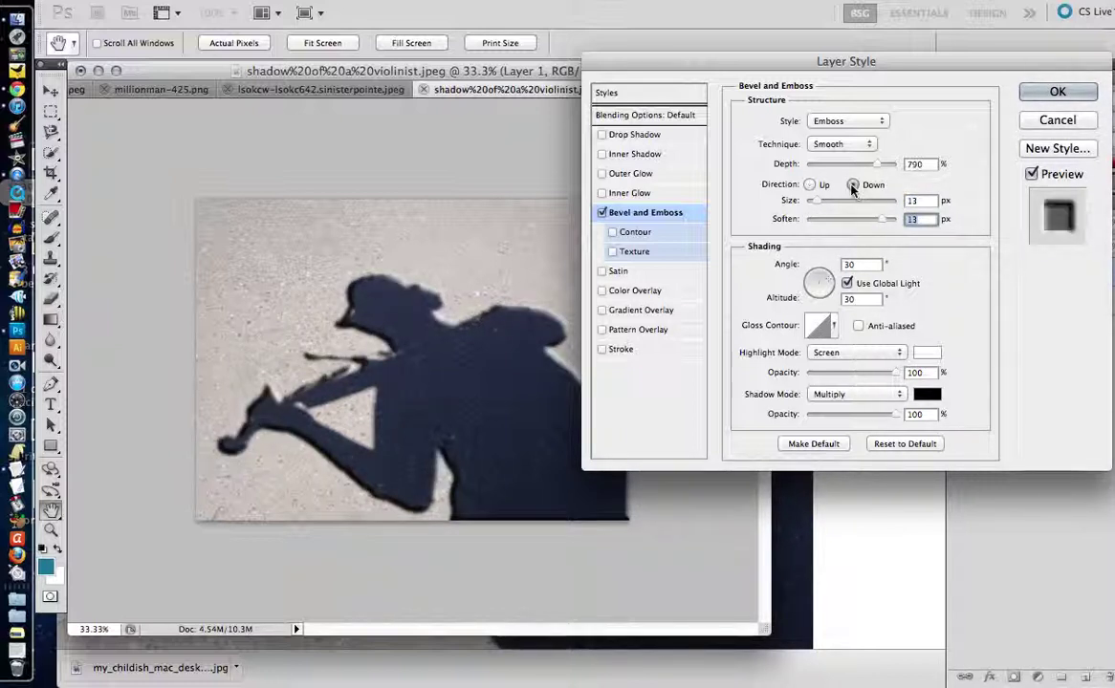
# - Try the Down direction and restore Up, set the emboss depth to 540%, and apply the layer style
pyautogui.click(853, 185)
pyautogui.click(810, 184)
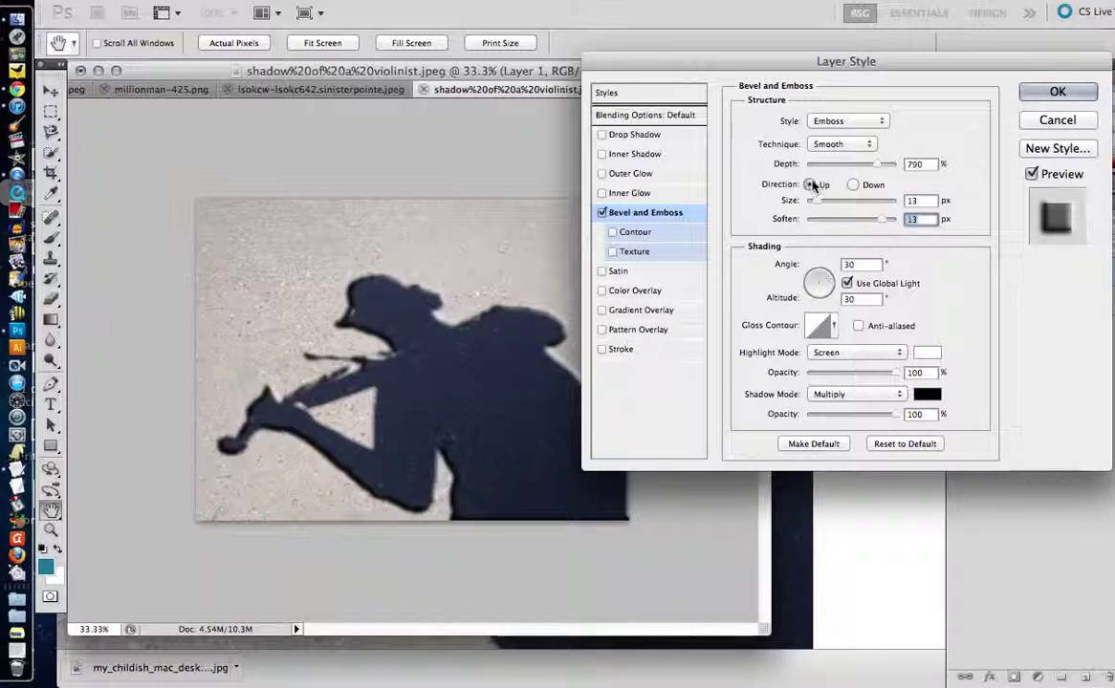
pyautogui.moveTo(875, 167)
pyautogui.mouseDown()
pyautogui.moveTo(815, 168)
pyautogui.moveTo(876, 166)
pyautogui.moveTo(855, 166)
pyautogui.mouseUp()
pyautogui.press('super+Tab')
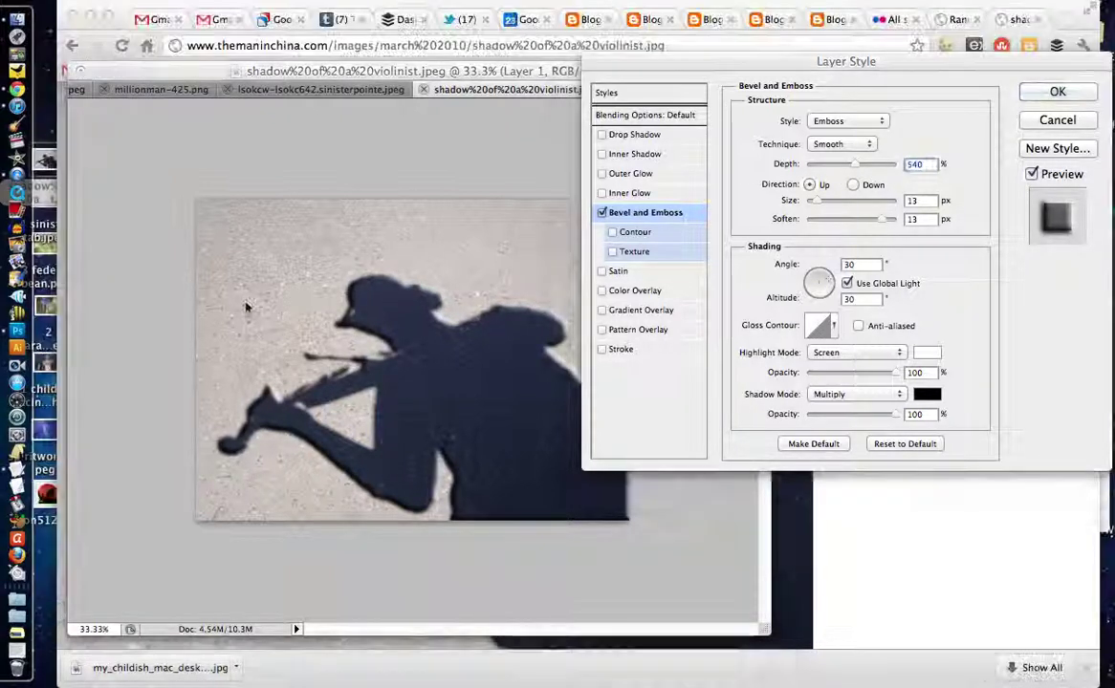
pyautogui.click(471, 140)
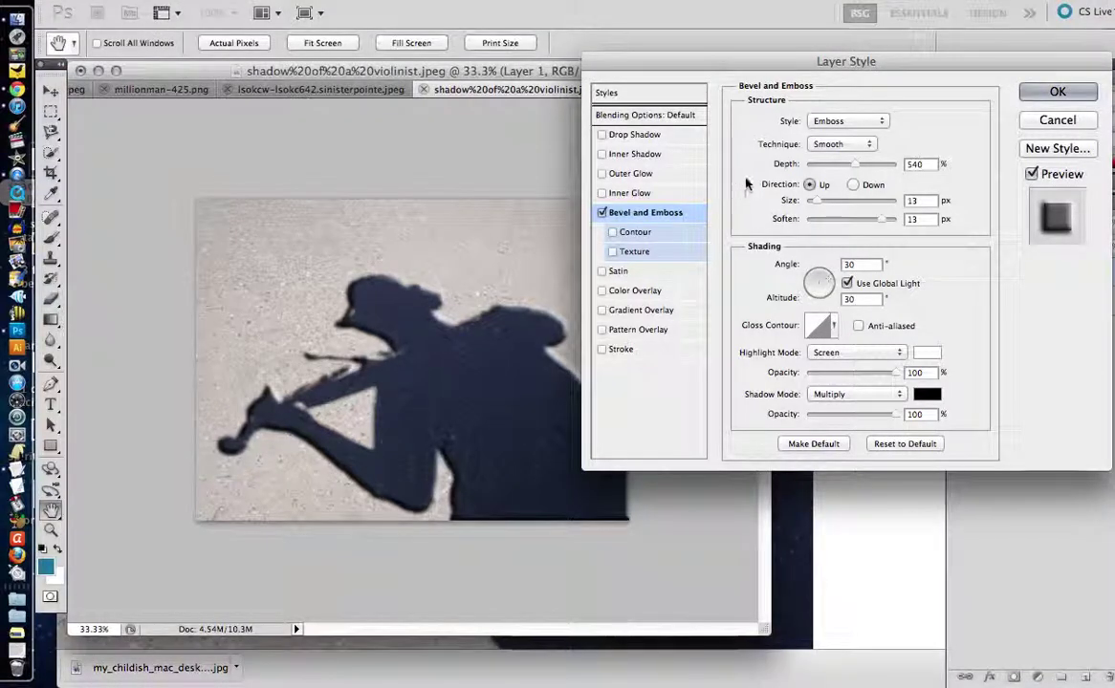
pyautogui.click(1063, 91)
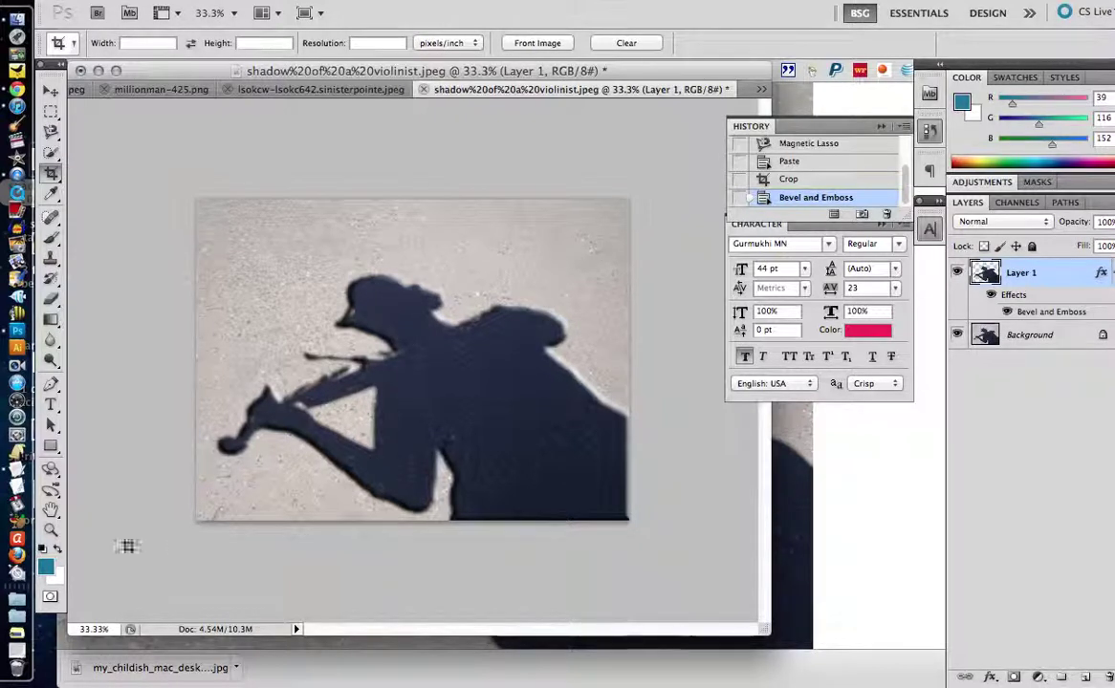
# - Copy the phrase "I have a problem" from the untitled TextEdit notes and switch back to Photoshop
pyautogui.click(19, 469)
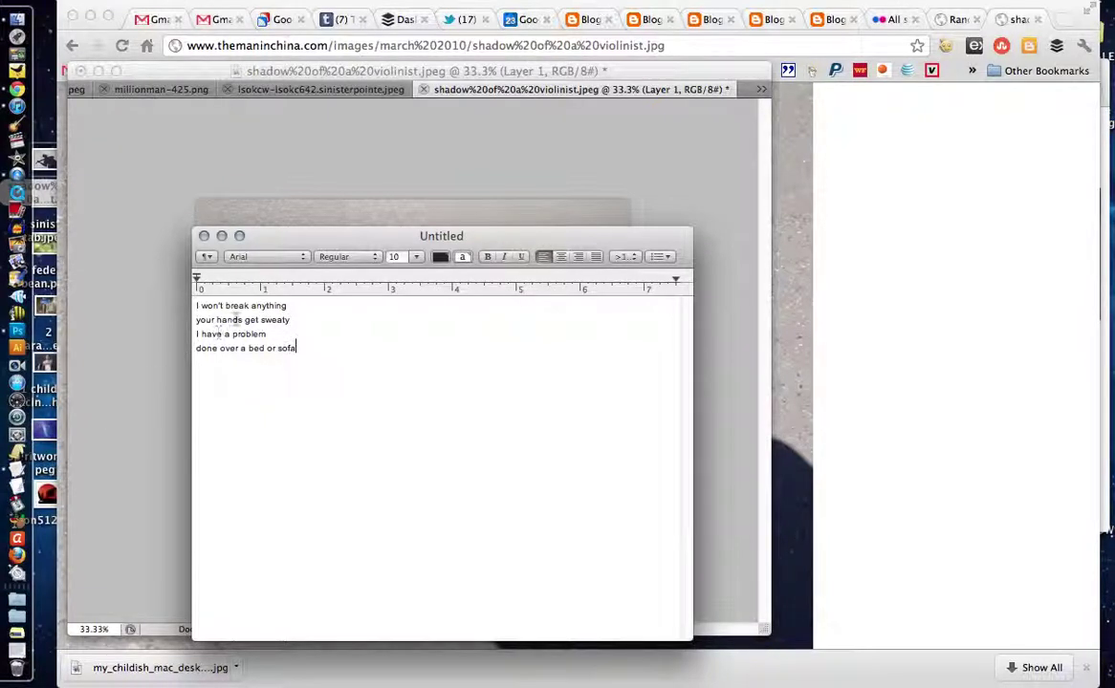
pyautogui.tripleClick(281, 334)
pyautogui.click(103, 205)
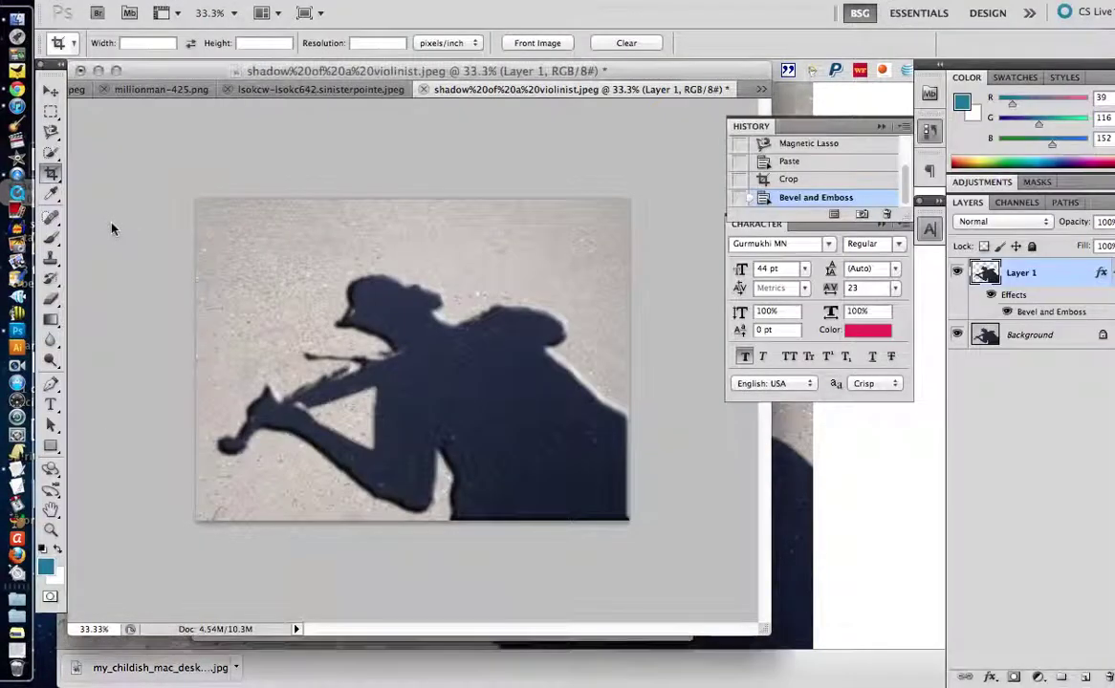
# - Set the foreground color to a light orange, RGB 255, 198, 100
pyautogui.click(45, 565)
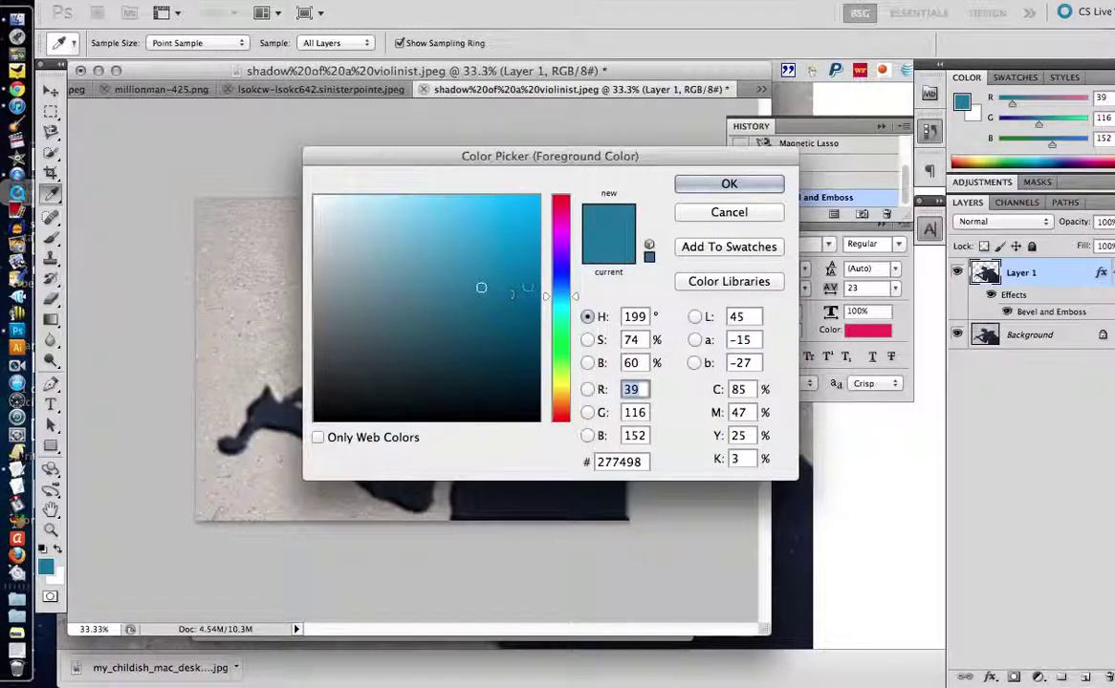
pyautogui.moveTo(481, 287); pyautogui.dragTo(453, 173)
pyautogui.press('Return')
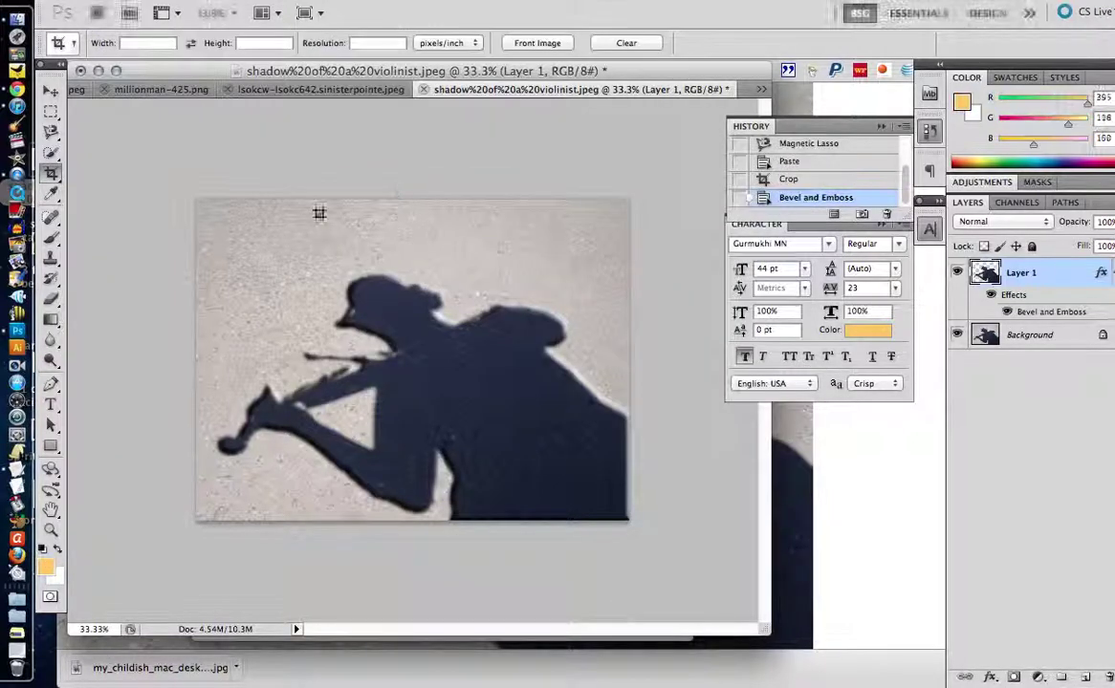
# - Add the text "I have a problem" above the violinist's shadow, starting near the photo's upper-left corner
pyautogui.click(51, 404)
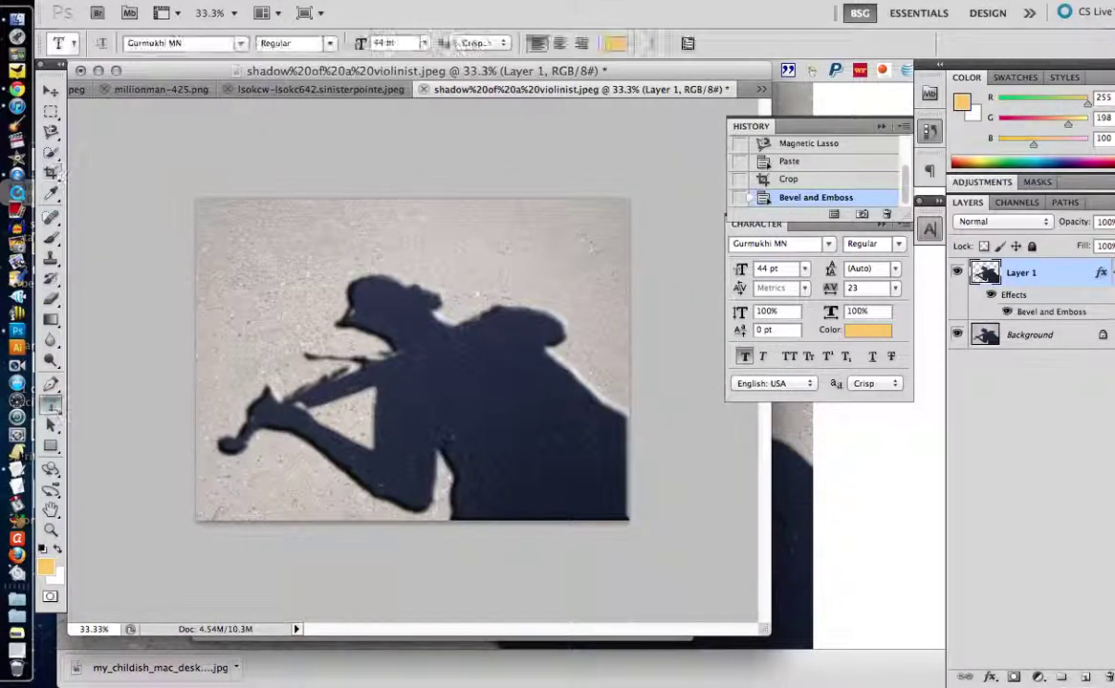
pyautogui.click(225, 246)
pyautogui.write('I have a problem')
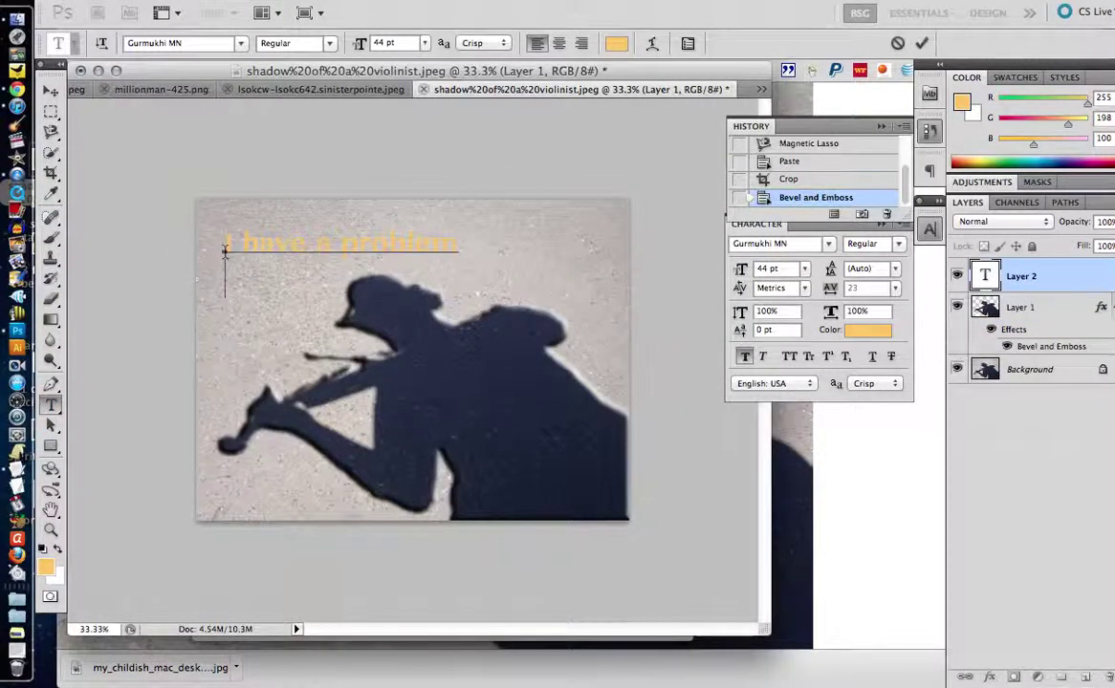
# - Change the whole "I have a problem" text to the Handwriting - Dakota font at 66 pt
pyautogui.hotkey('ctrl', 'a')
pyautogui.click(241, 43)
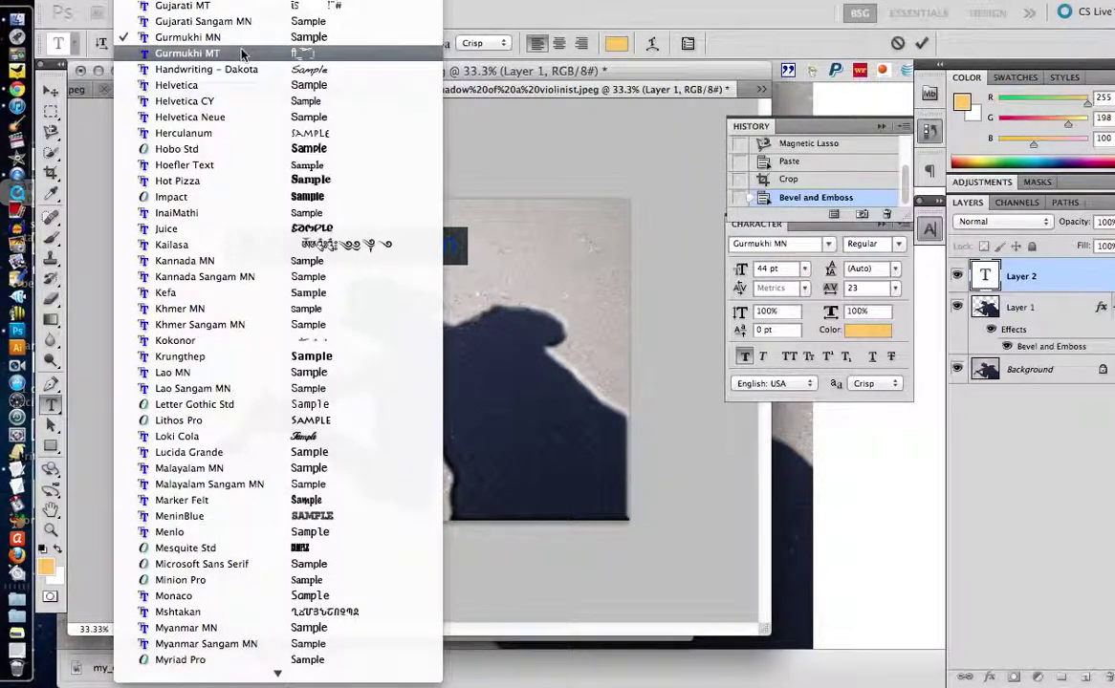
pyautogui.scroll(3, 242, 54)
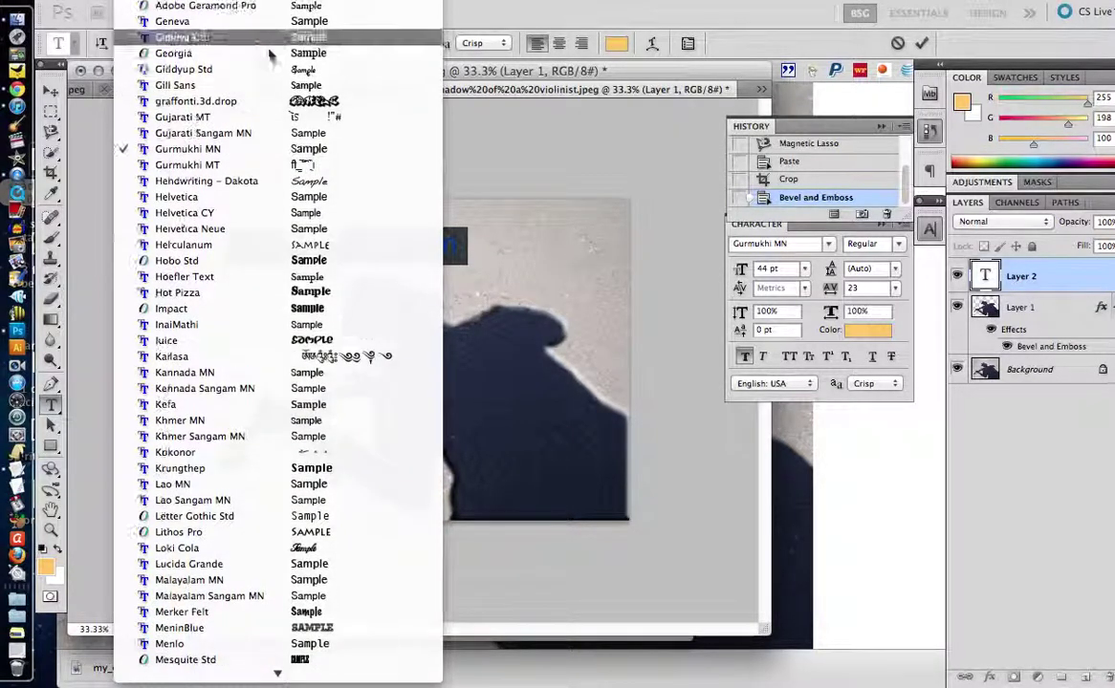
pyautogui.click(252, 182)
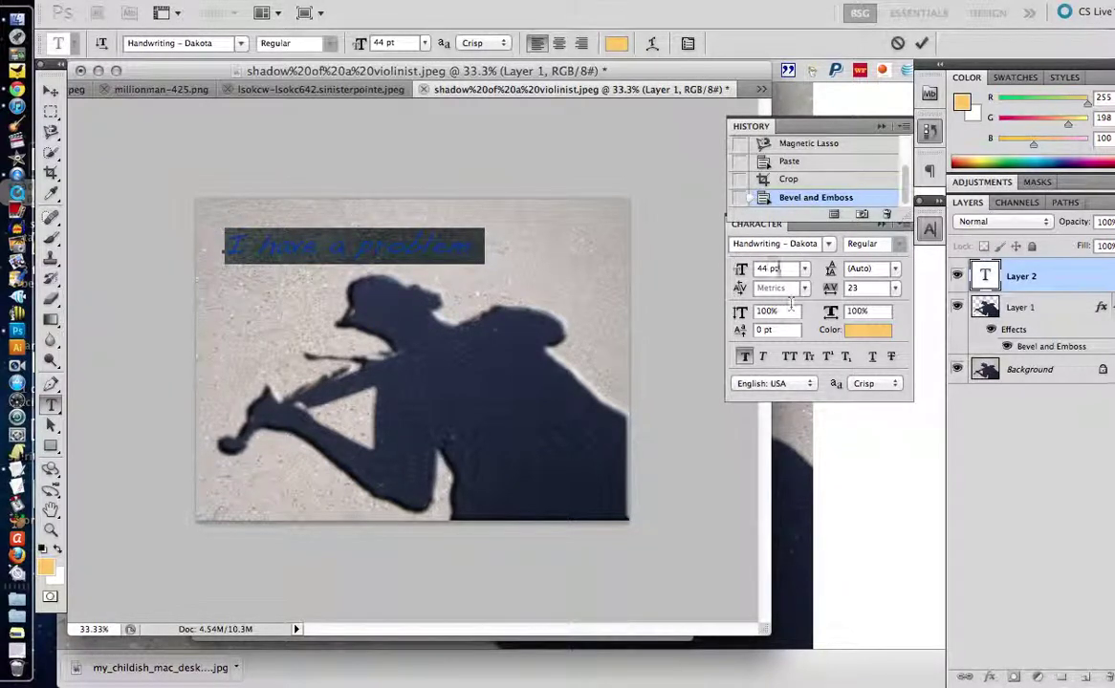
pyautogui.write('33')
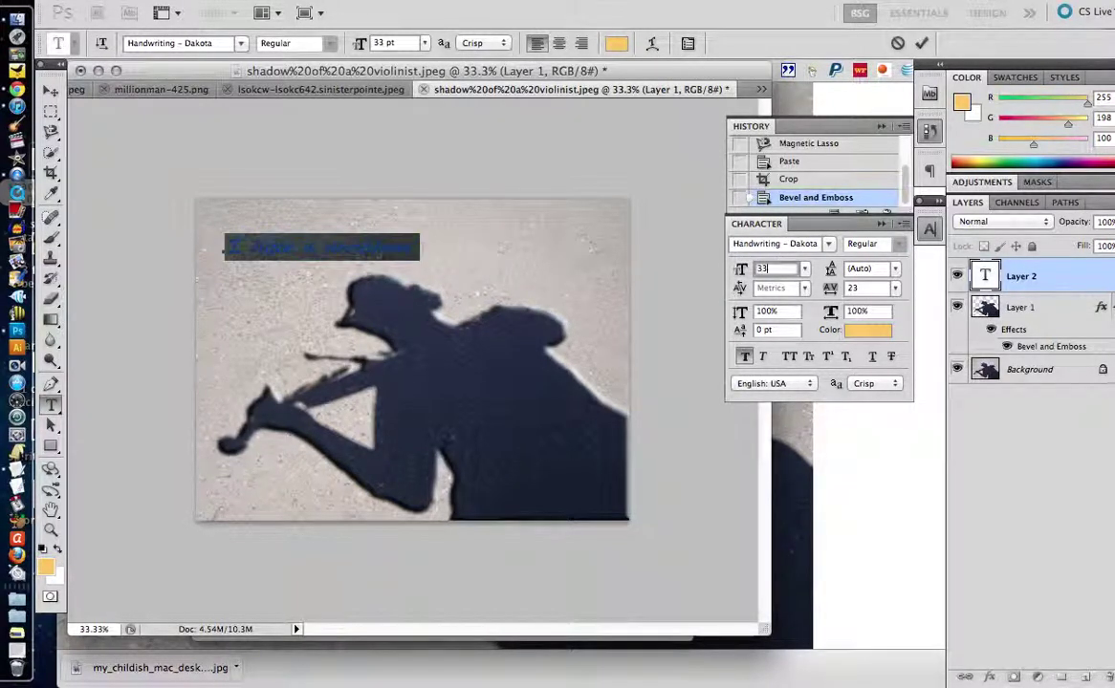
pyautogui.press('BackSpace')
pyautogui.press('Up')
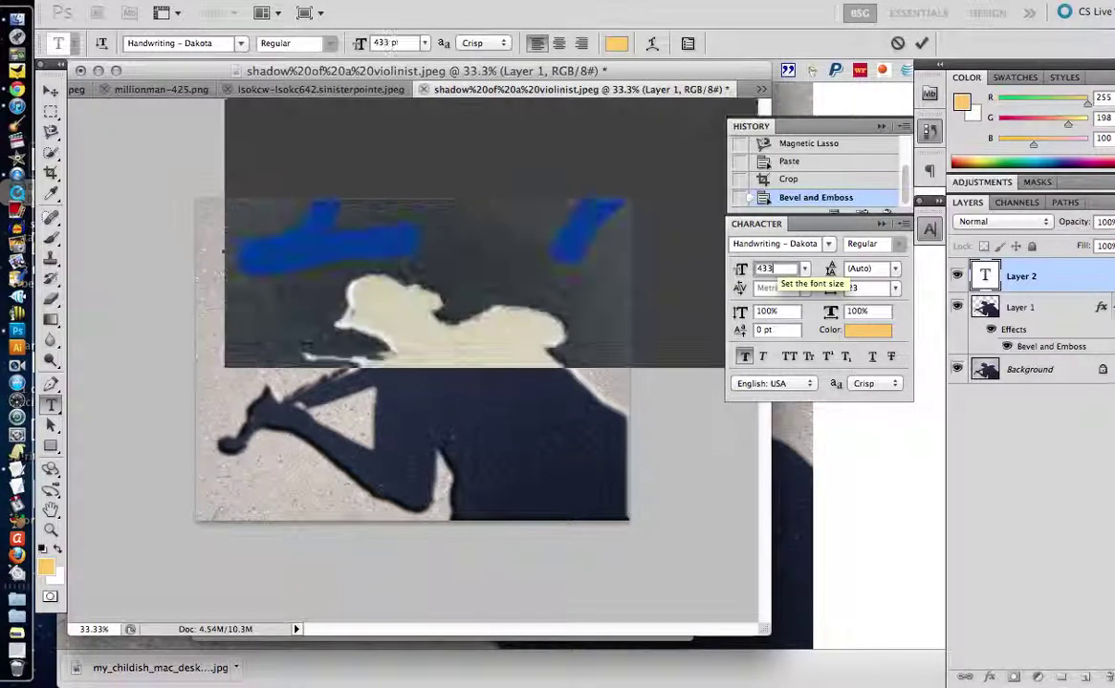
pyautogui.write('66')
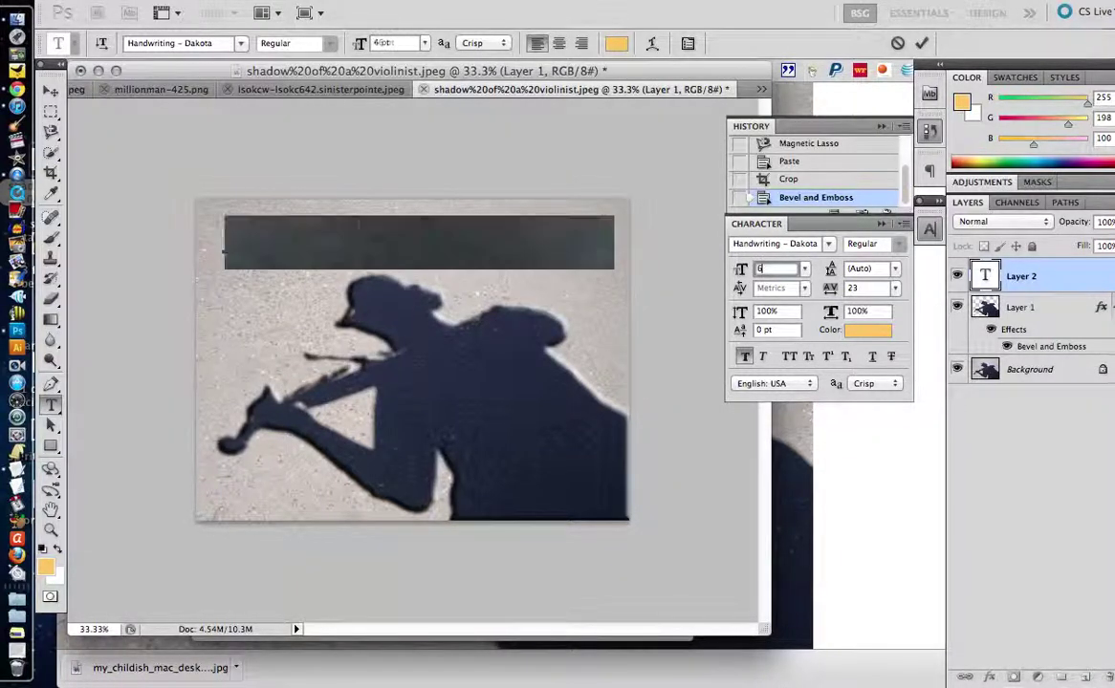
# - Move the "I have a problem" text slightly up and left above the shadow, and flatten the image
pyautogui.click(51, 91)
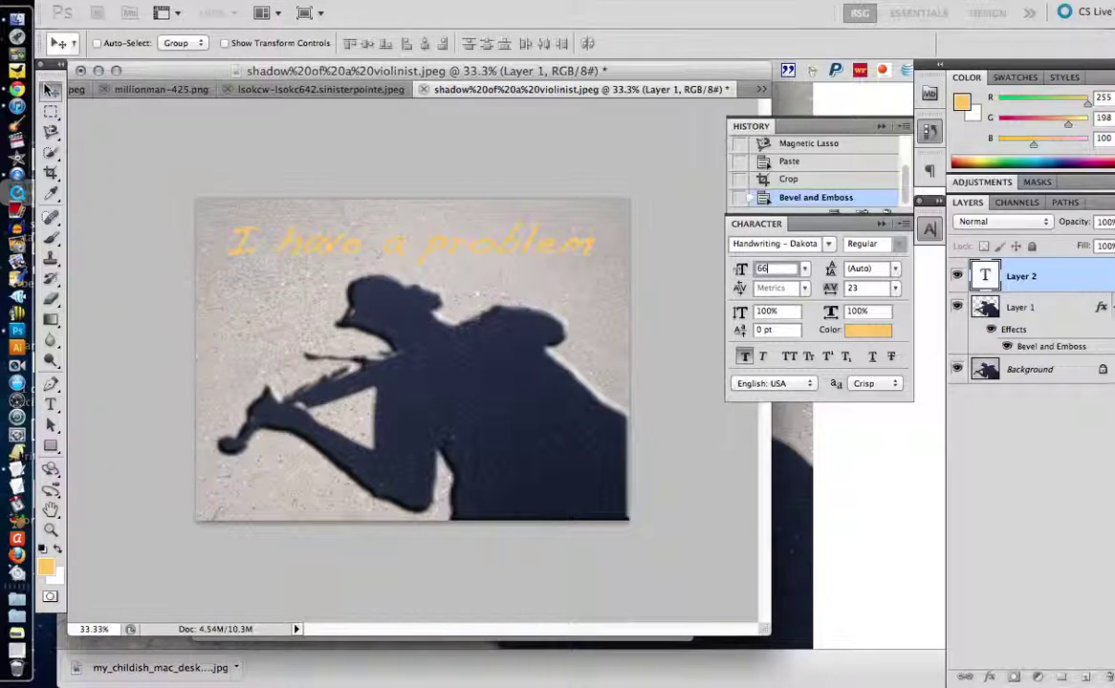
pyautogui.moveTo(395, 237)
pyautogui.mouseDown()
pyautogui.moveTo(411, 325)
pyautogui.moveTo(459, 402)
pyautogui.moveTo(403, 265)
pyautogui.moveTo(407, 241)
pyautogui.mouseUp()
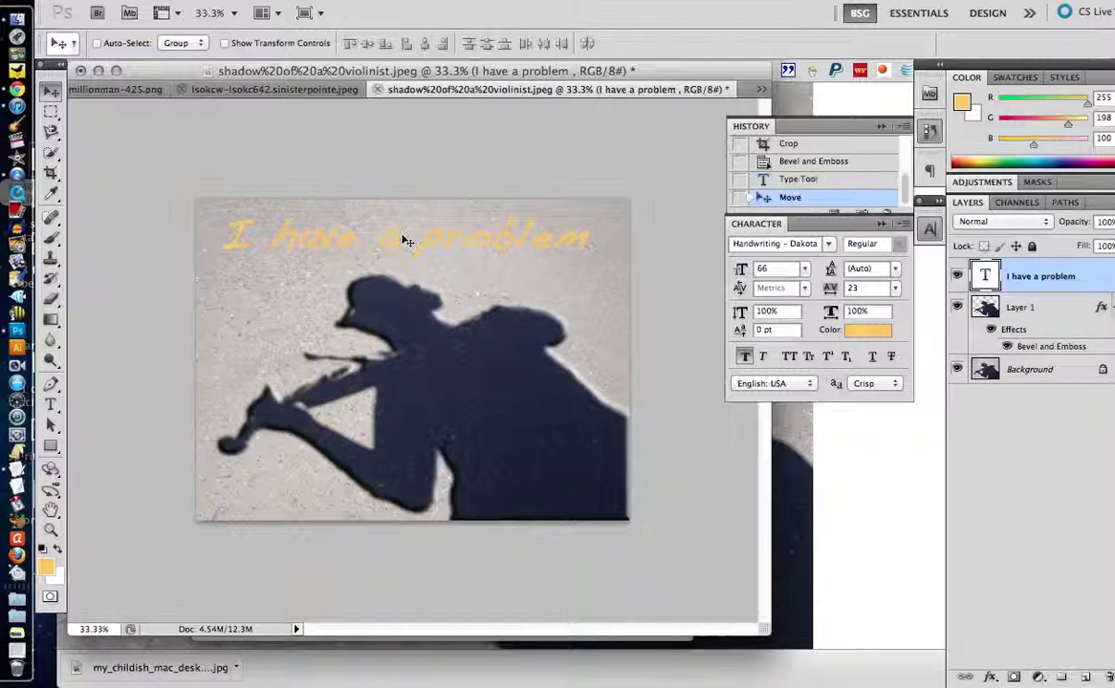
pyautogui.click(239, 0)
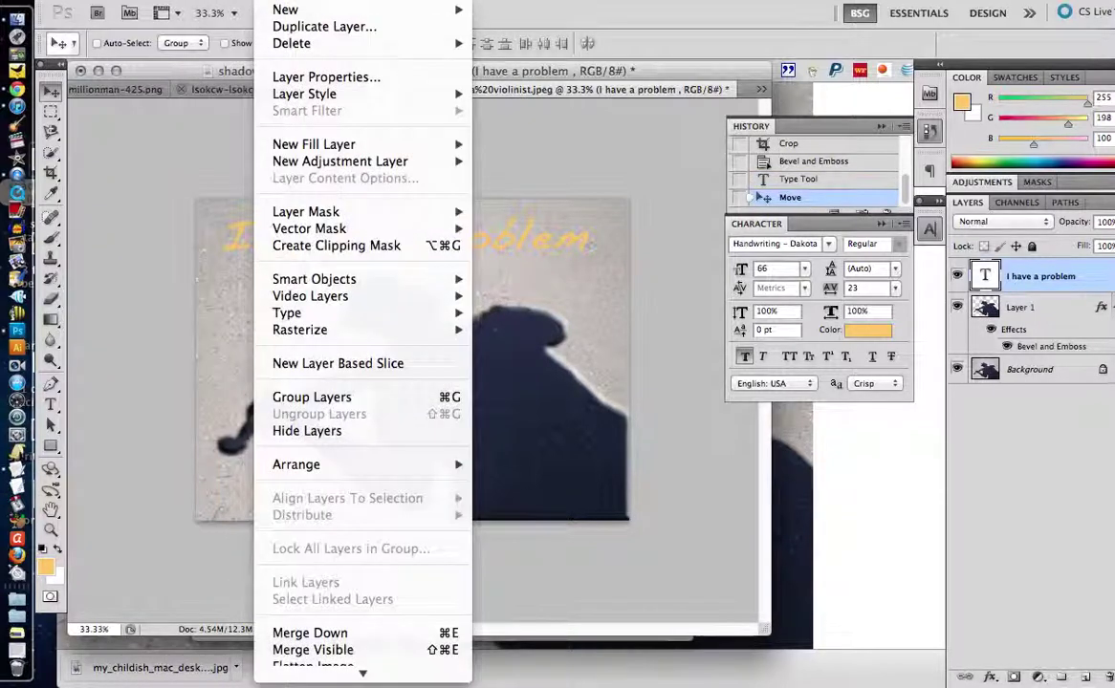
pyautogui.click(382, 638)
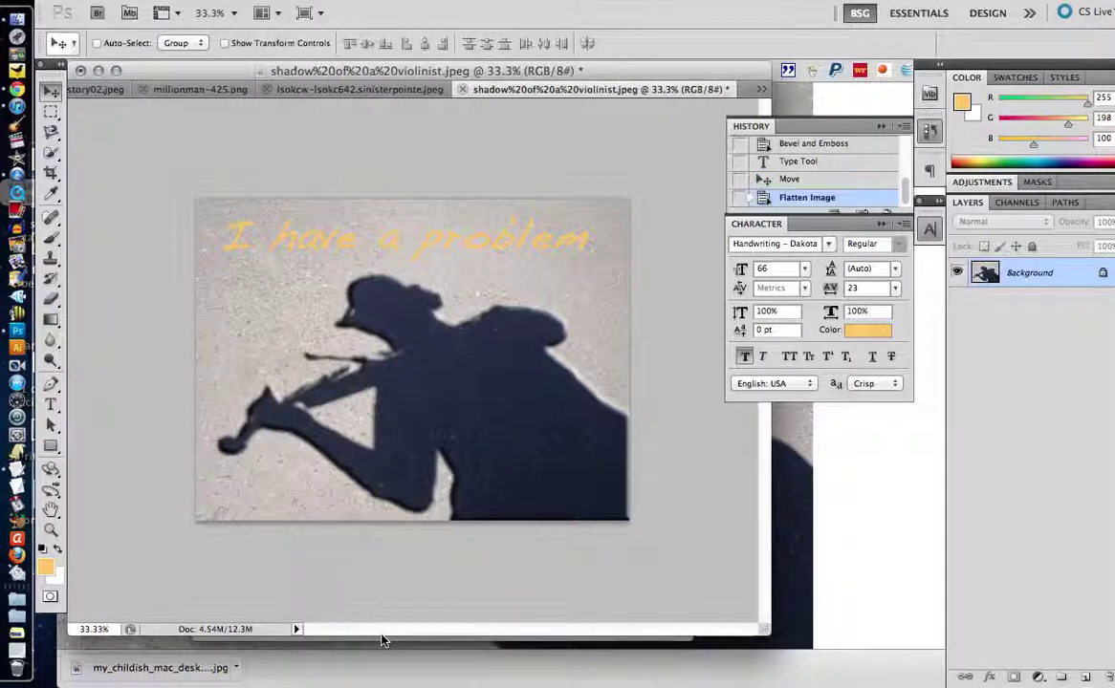